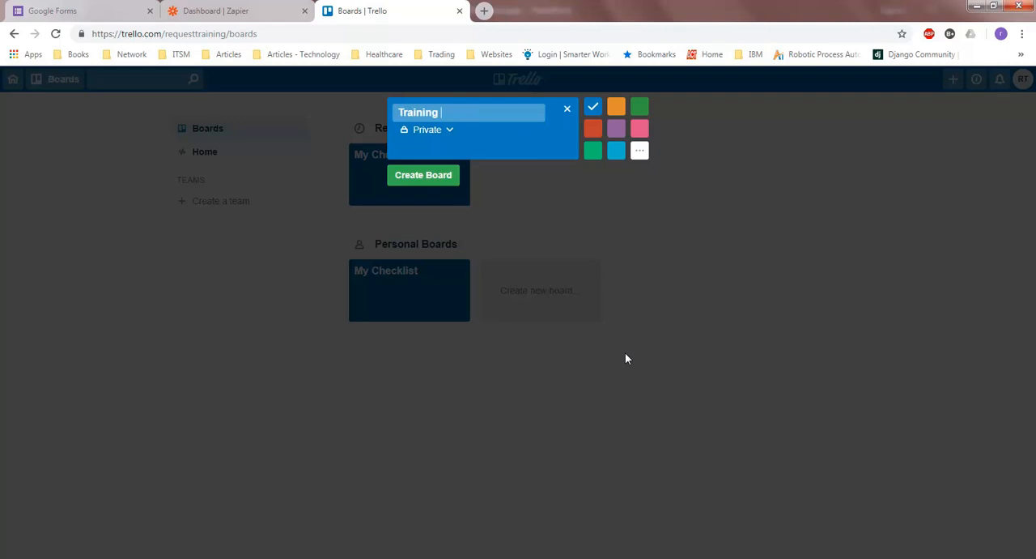
Check the visibility options and create the Training Request board as Private
click(448, 133)
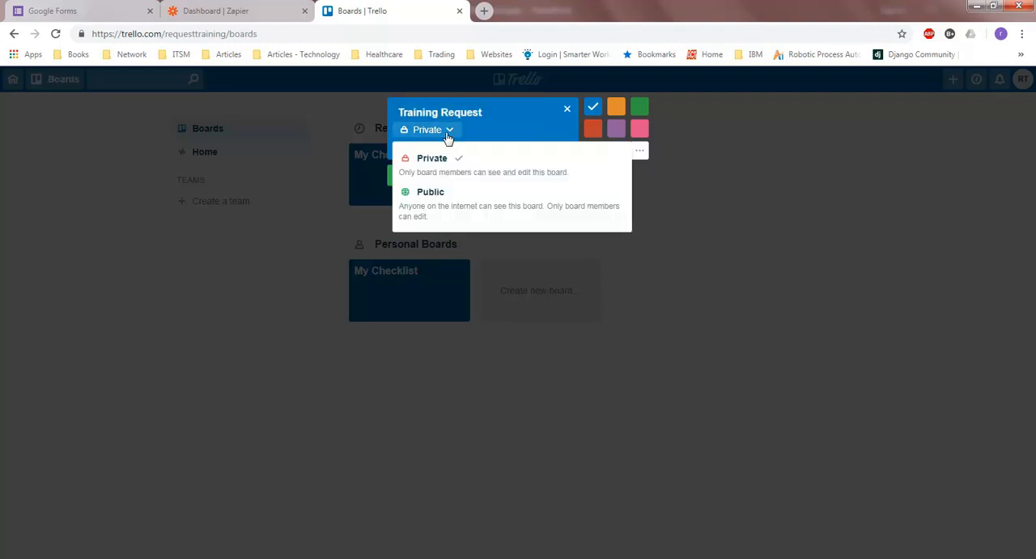
click(336, 271)
click(453, 180)
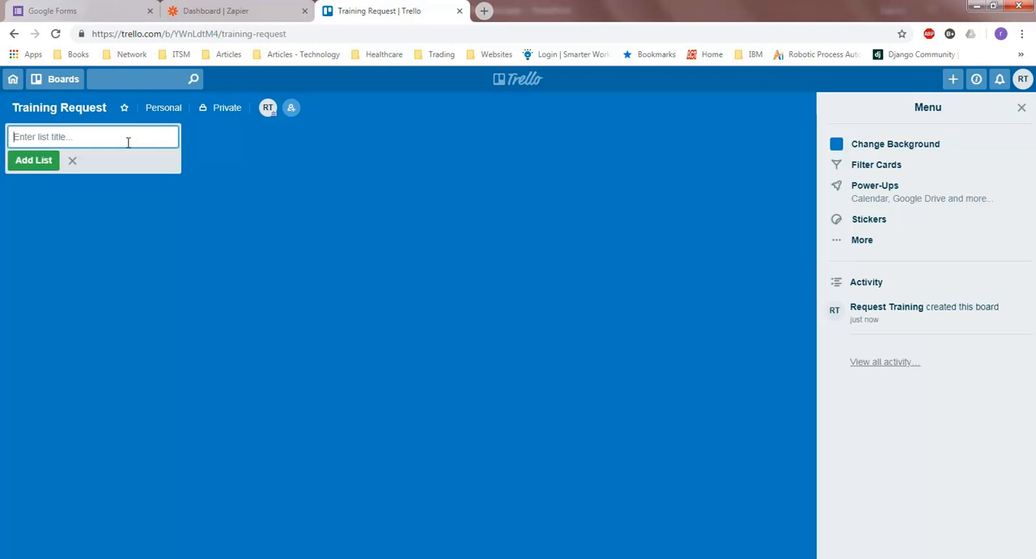
Add a first list titled "New Request" to the Training Request board
text(Req)
key(BackSpace)
text(New Request)
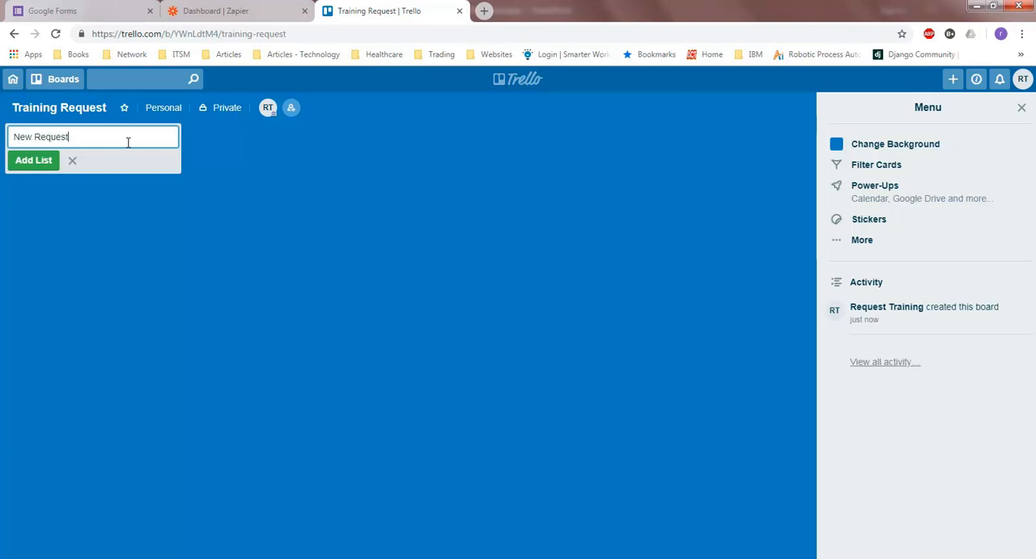
click(34, 164)
Add two more lists to the board, titled "Awaiting Approval" and "Added to training calendar"
text(Awaiting Approval)
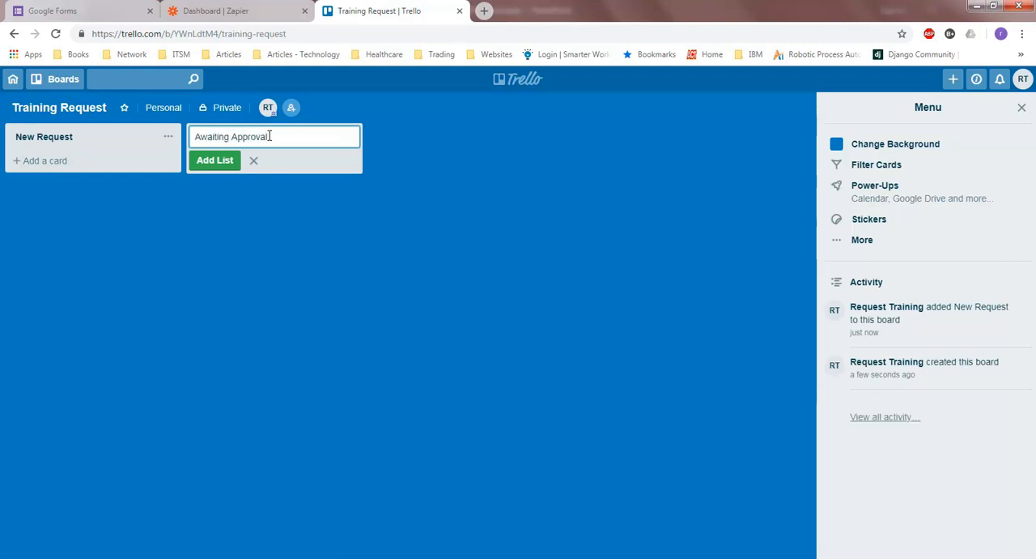
click(224, 161)
text(Added to trai)
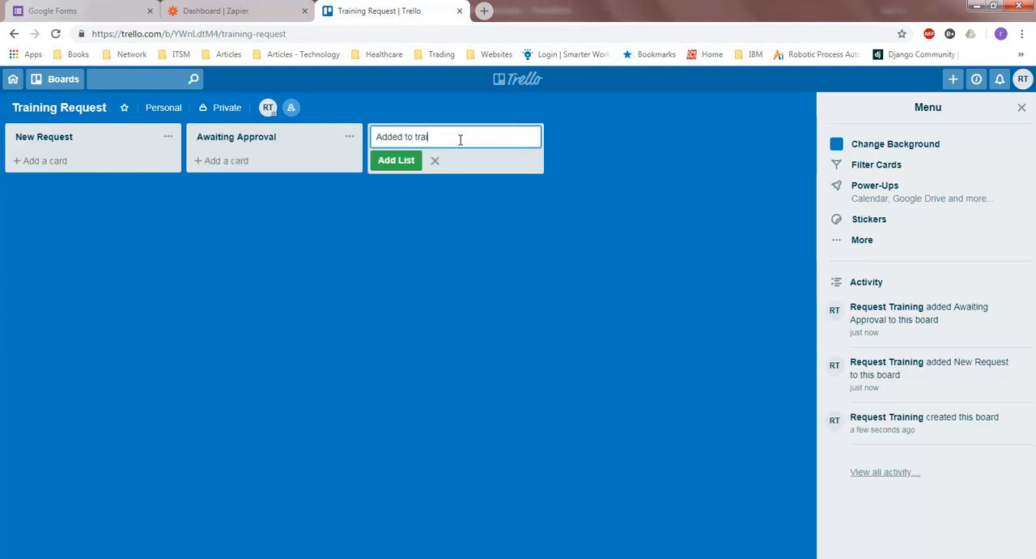
text(ning calendar)
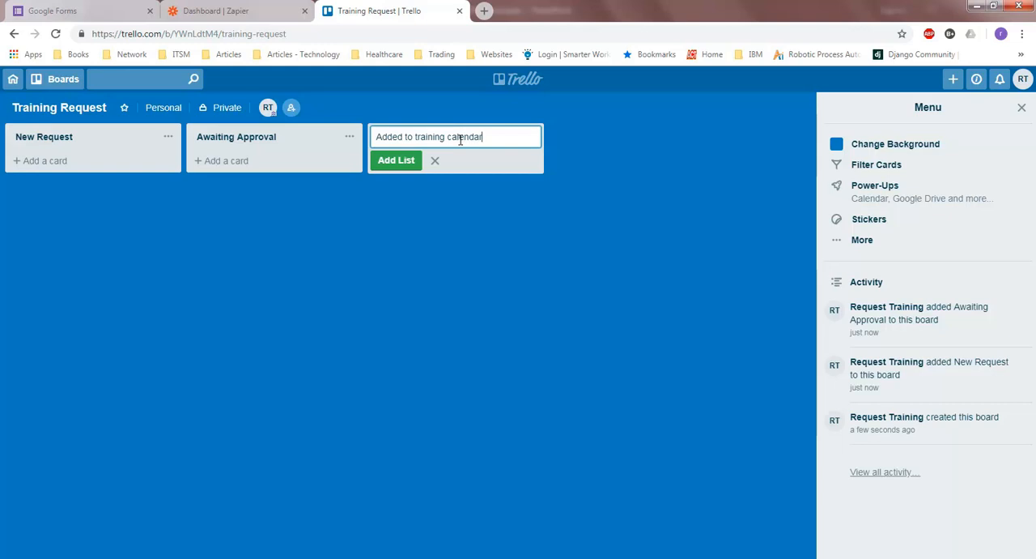
click(404, 162)
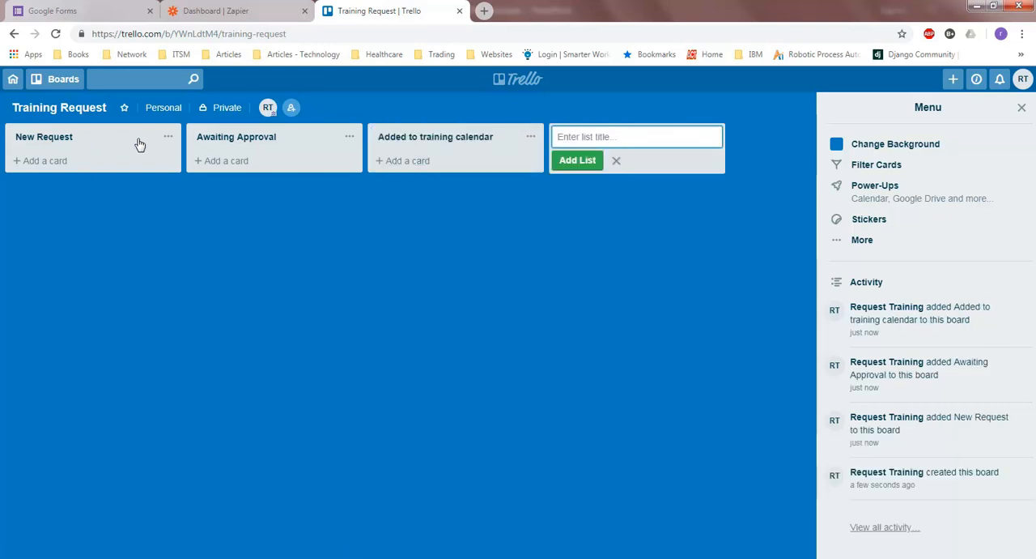
Add the cards "Training 1" and "Training 2" to the New Request list and close the card entry
click(59, 164)
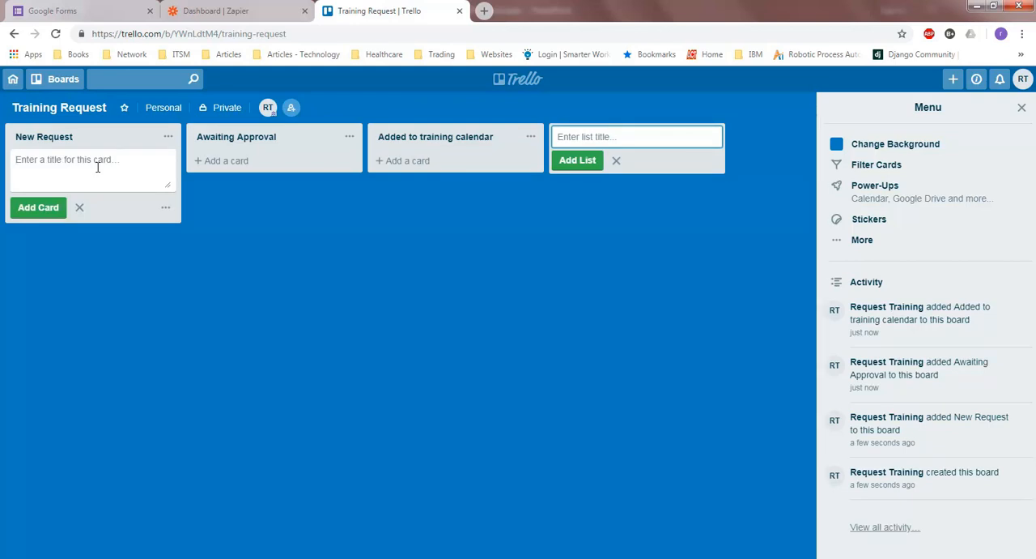
text(Training 1)
click(38, 209)
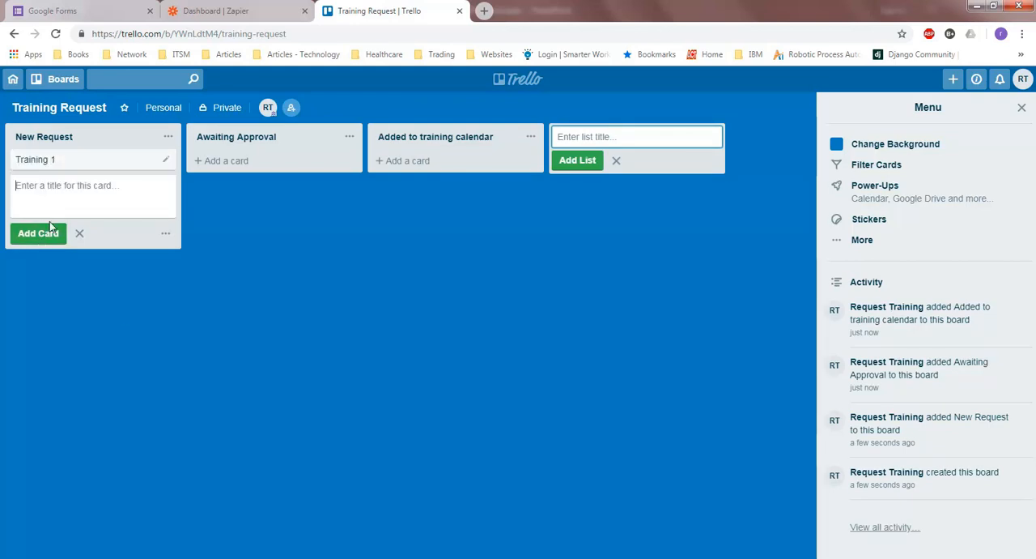
text(Training 2)
click(41, 235)
click(147, 337)
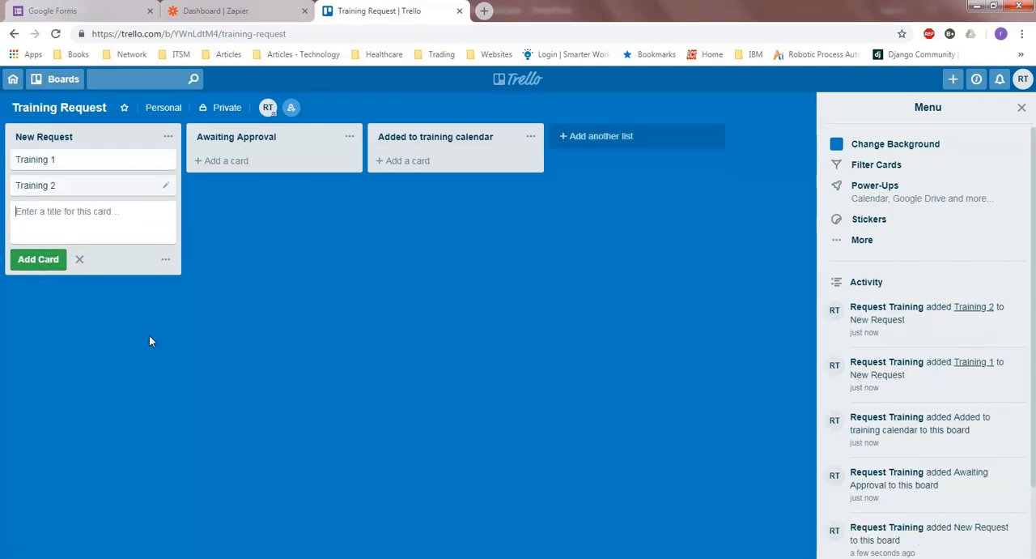
click(230, 258)
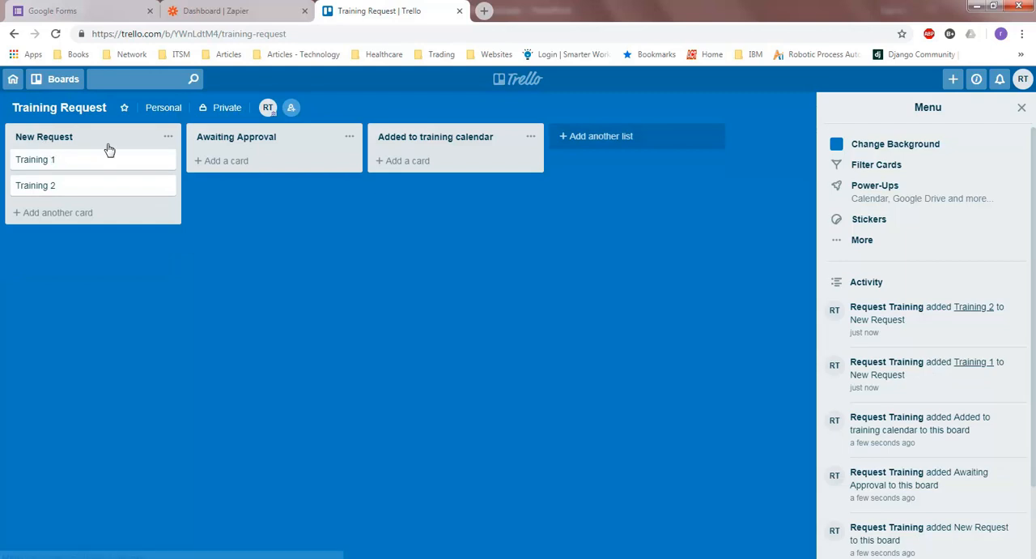
Move Training 1 through Awaiting Approval to Added to training calendar, and Training 2 directly to Added to training calendar
drag(85, 165, 282, 161)
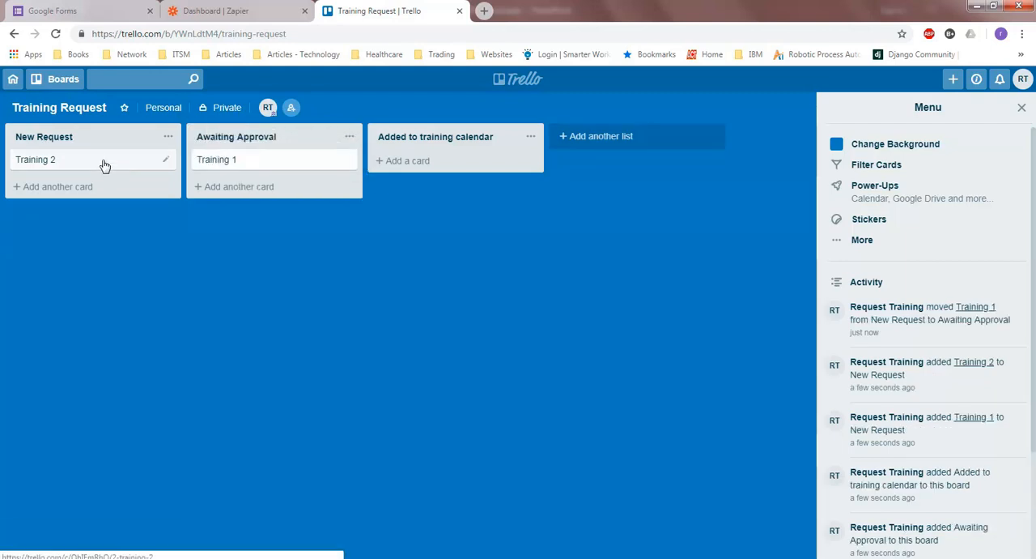
drag(169, 157, 430, 162)
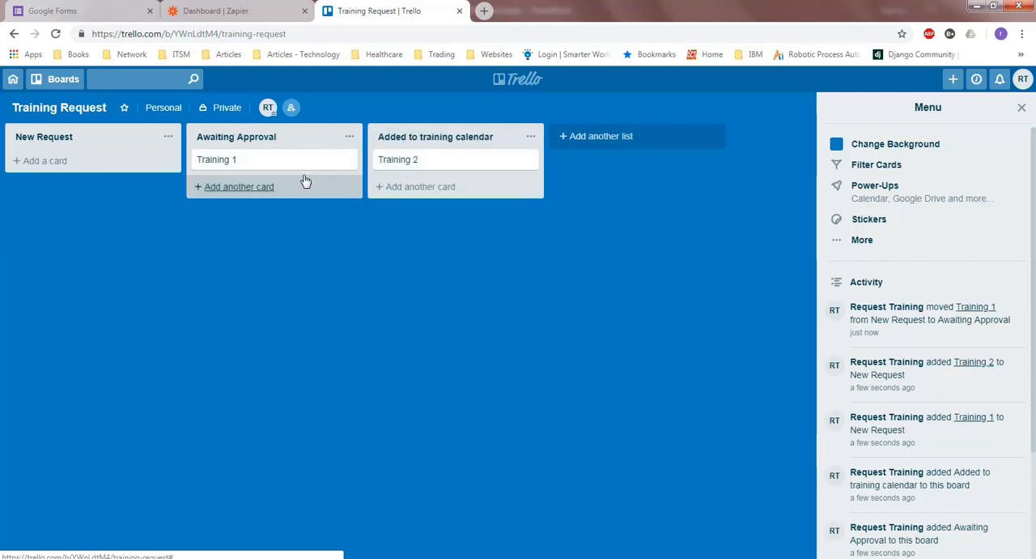
drag(279, 168, 467, 191)
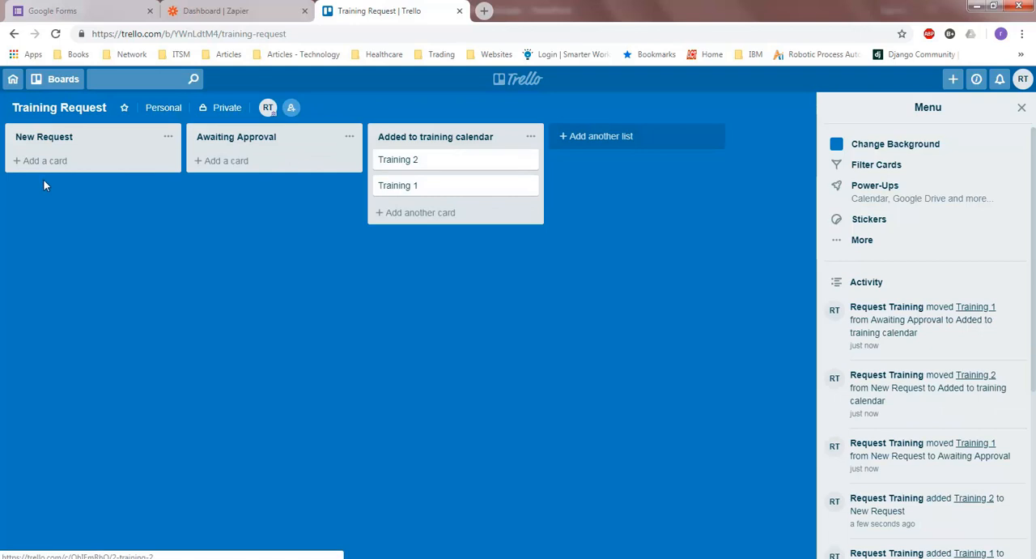
Give the Training 2 card a due date of October 31, 2018 at 12:00 PM and mark it complete
click(483, 162)
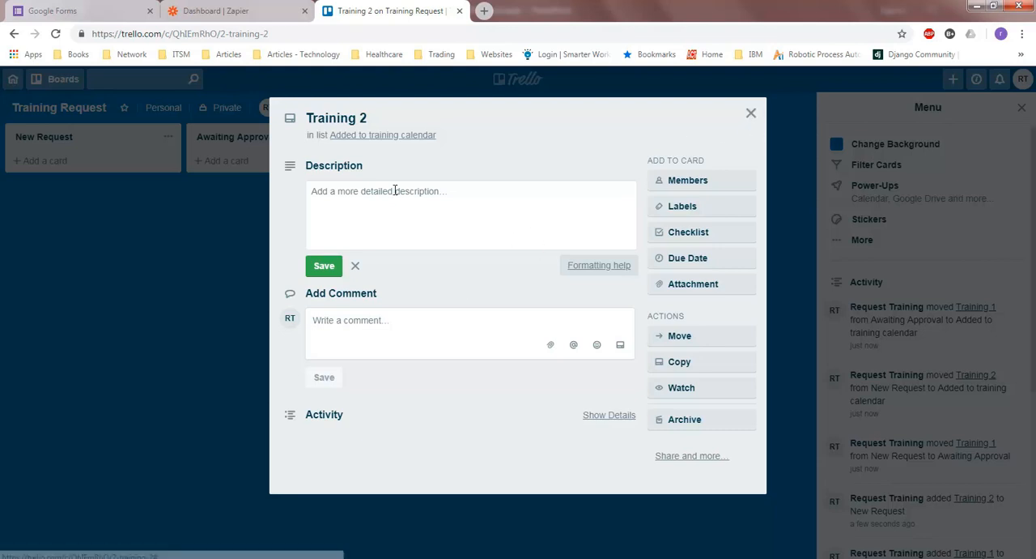
click(701, 259)
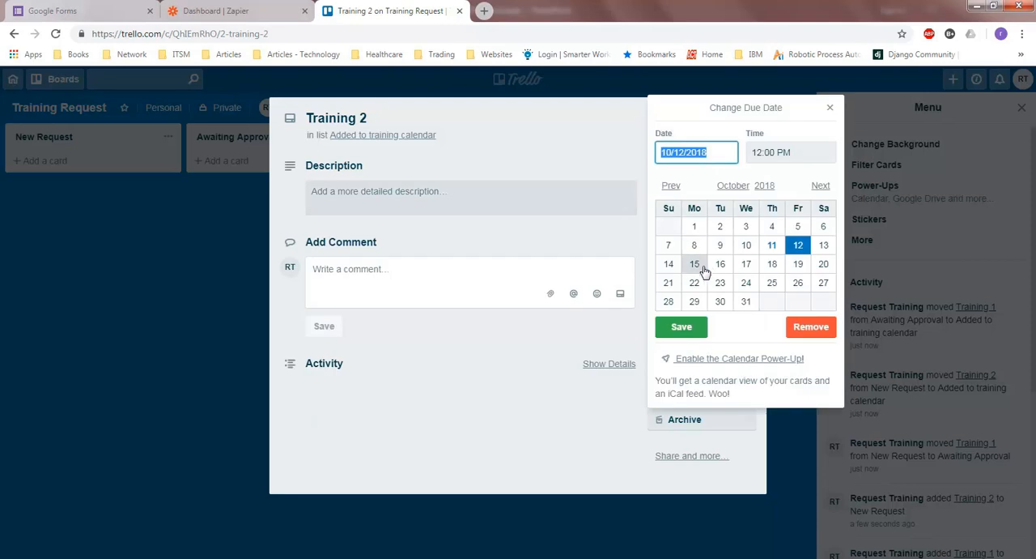
click(745, 300)
click(683, 327)
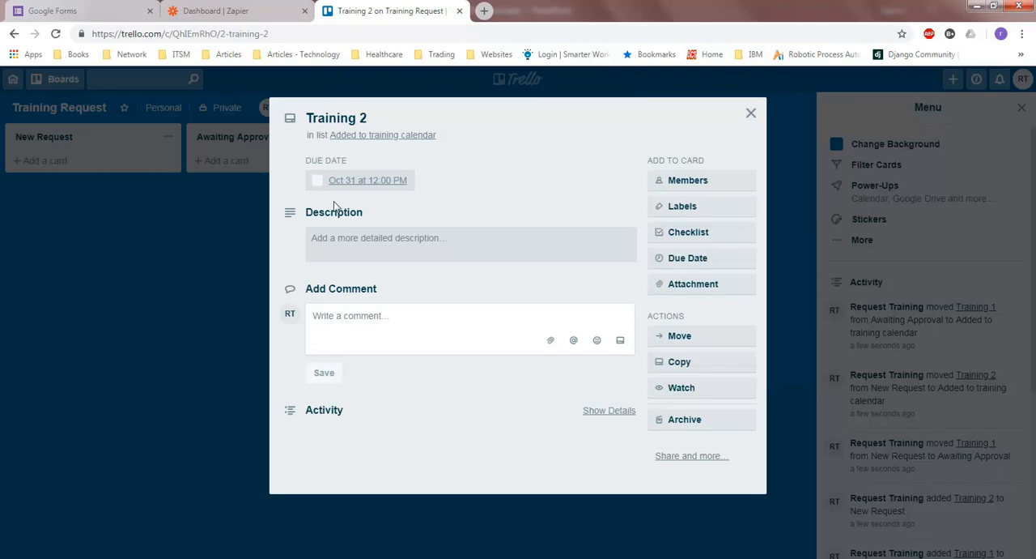
click(317, 181)
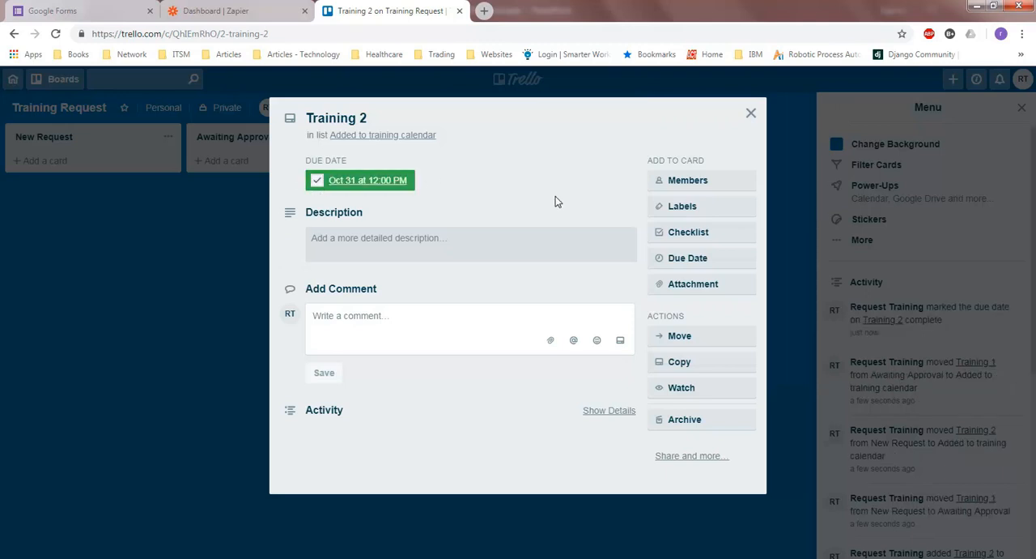
click(750, 113)
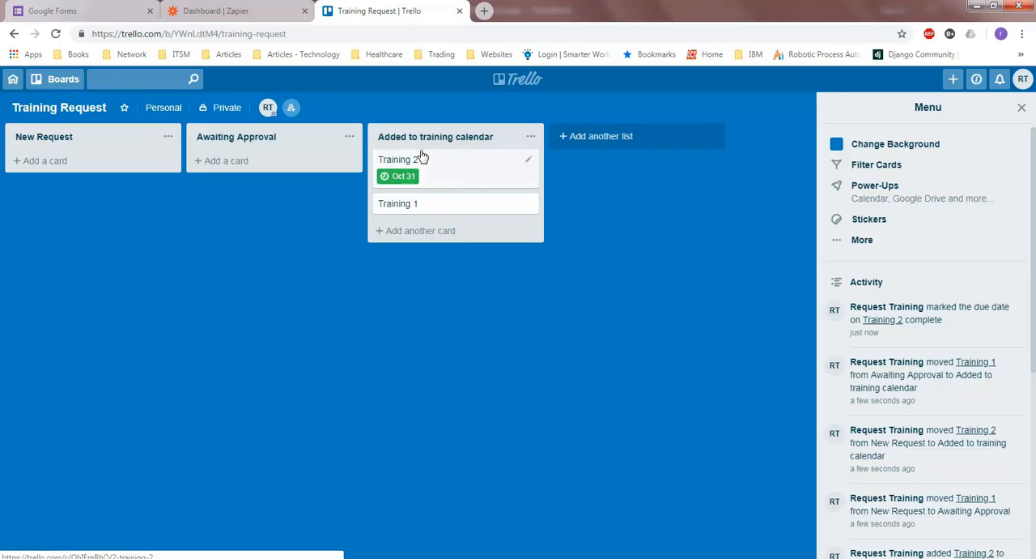
Archive and permanently delete the Training 2 and Training 1 cards from the Added to training calendar list
click(460, 175)
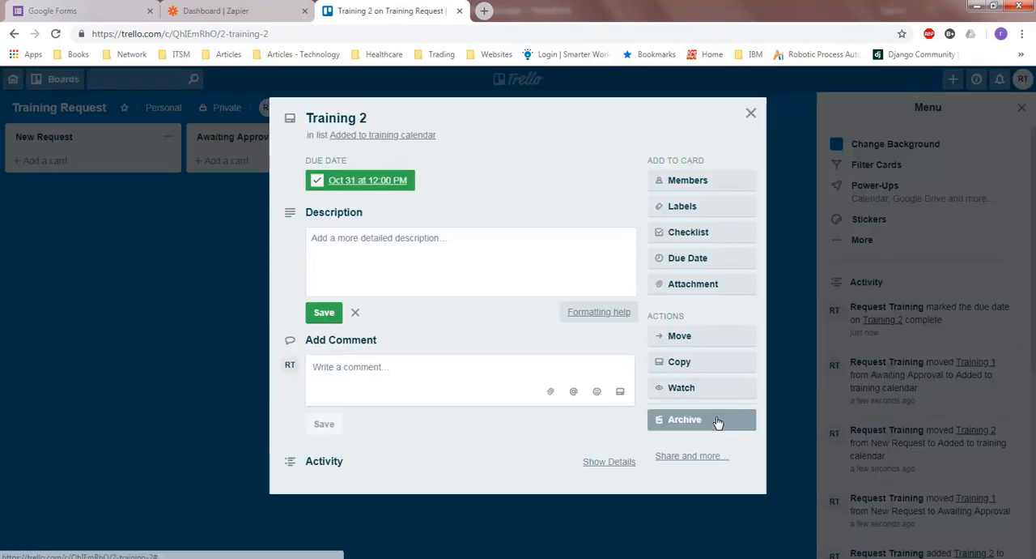
click(717, 419)
click(695, 480)
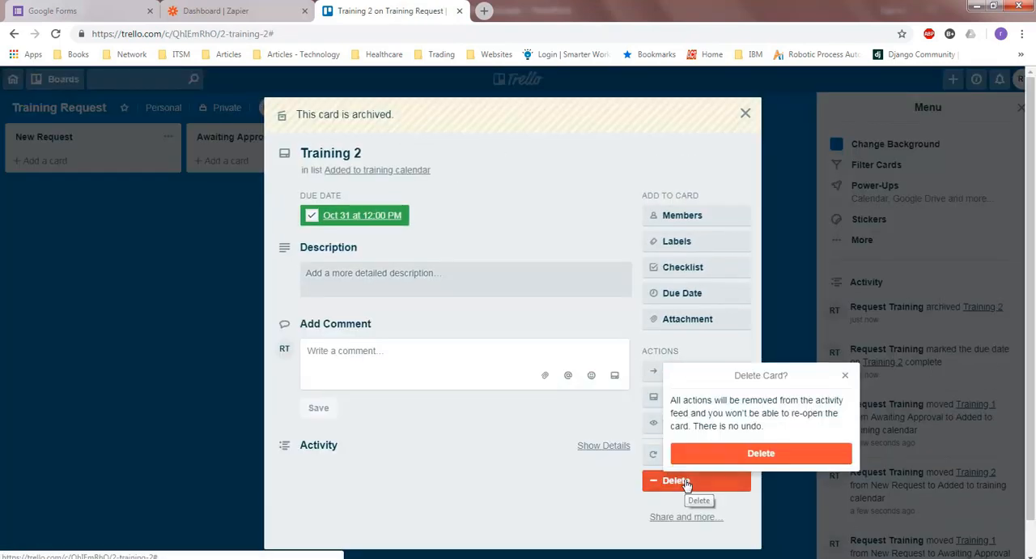
click(746, 452)
click(465, 161)
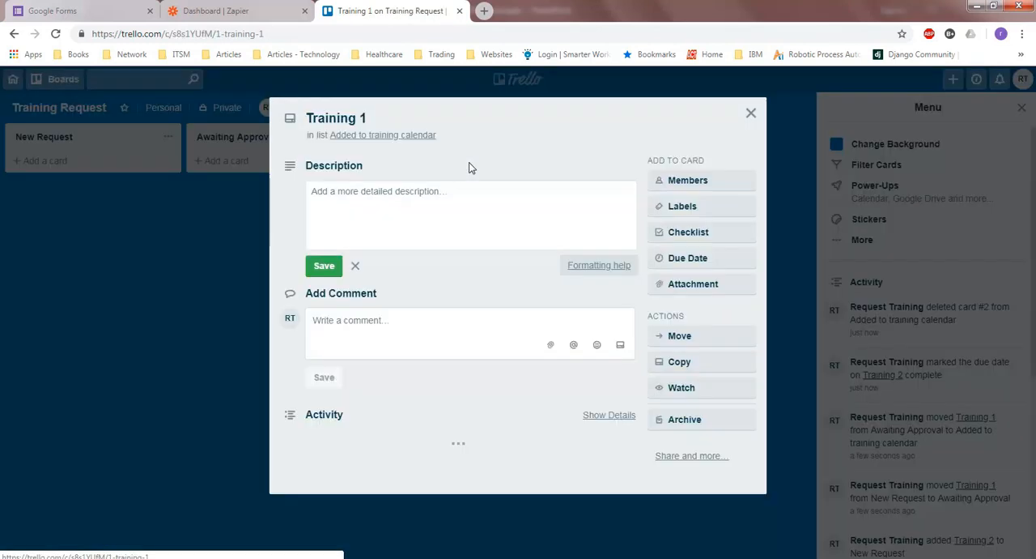
click(709, 419)
click(690, 481)
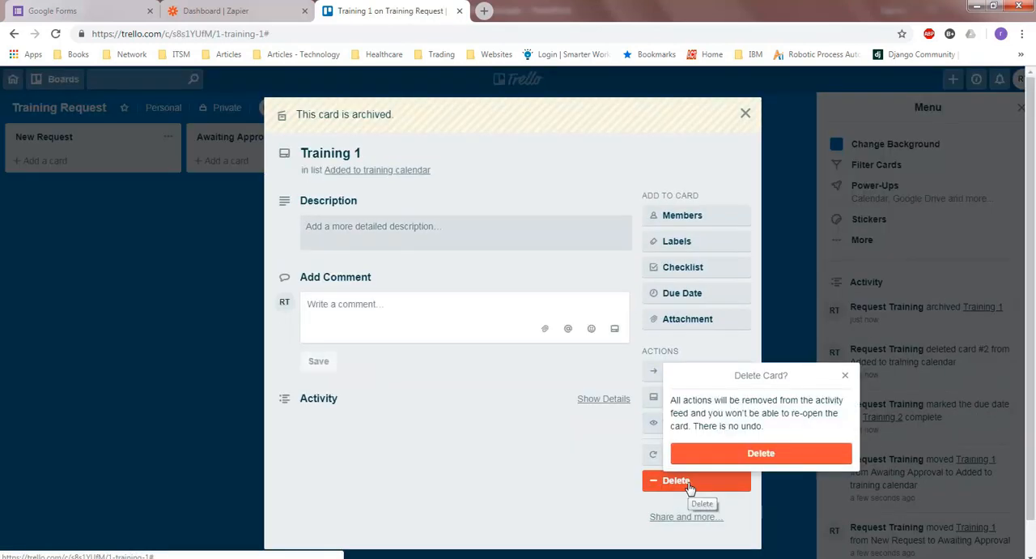
click(750, 455)
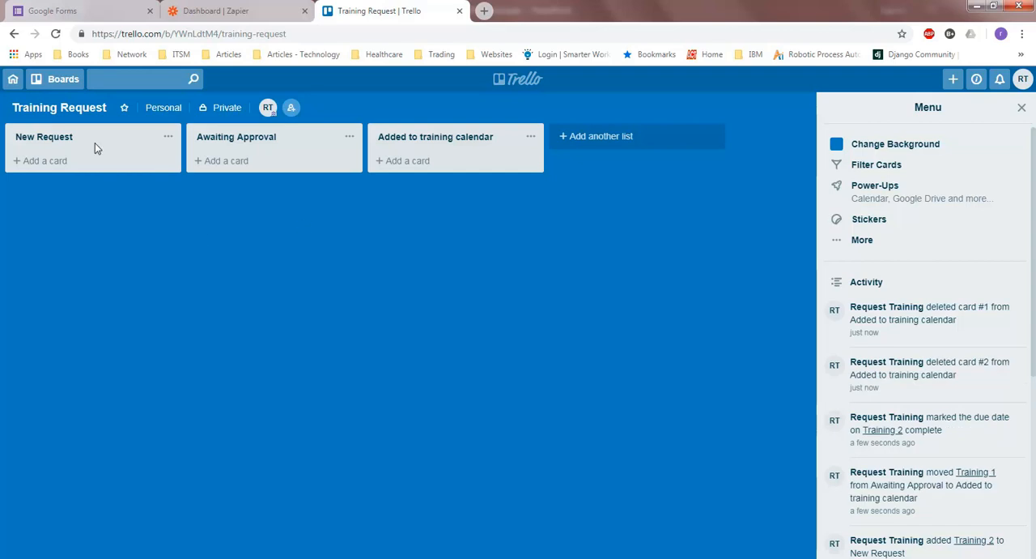
Leave the Training Request board and go to the Trello home page
click(56, 86)
click(36, 86)
click(15, 80)
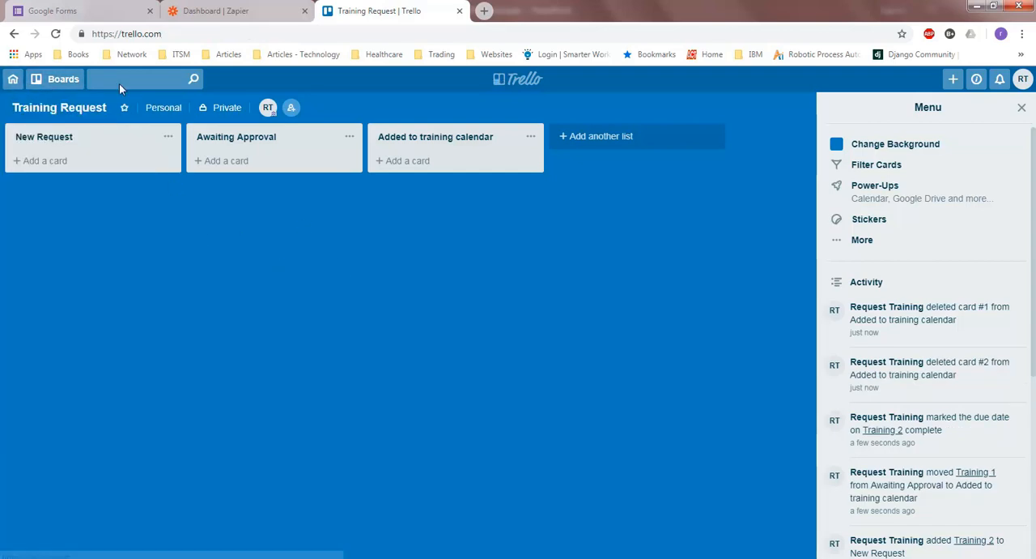
Switch to Google Forms, create a blank form and set both its title and file name to "Training Request Form"
click(126, 8)
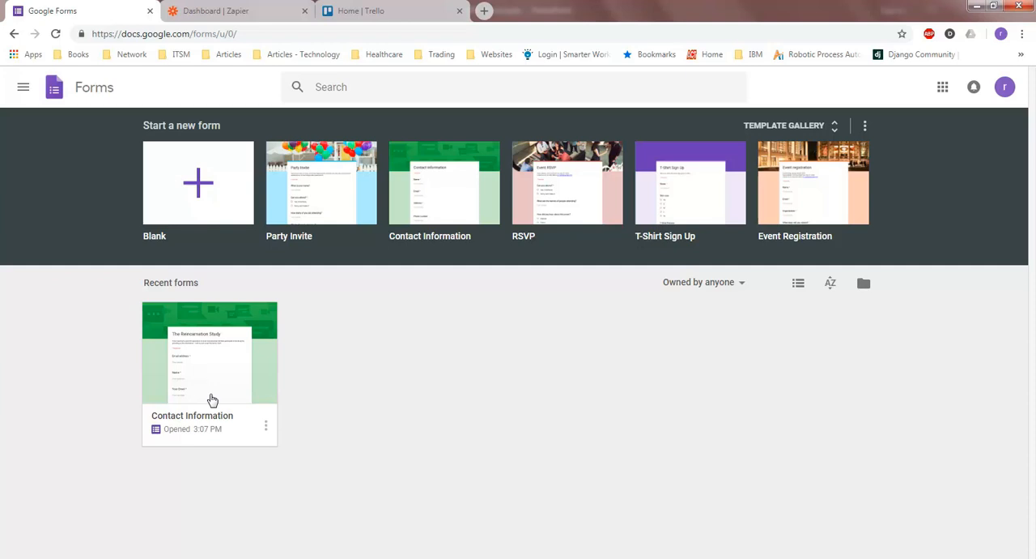
click(216, 227)
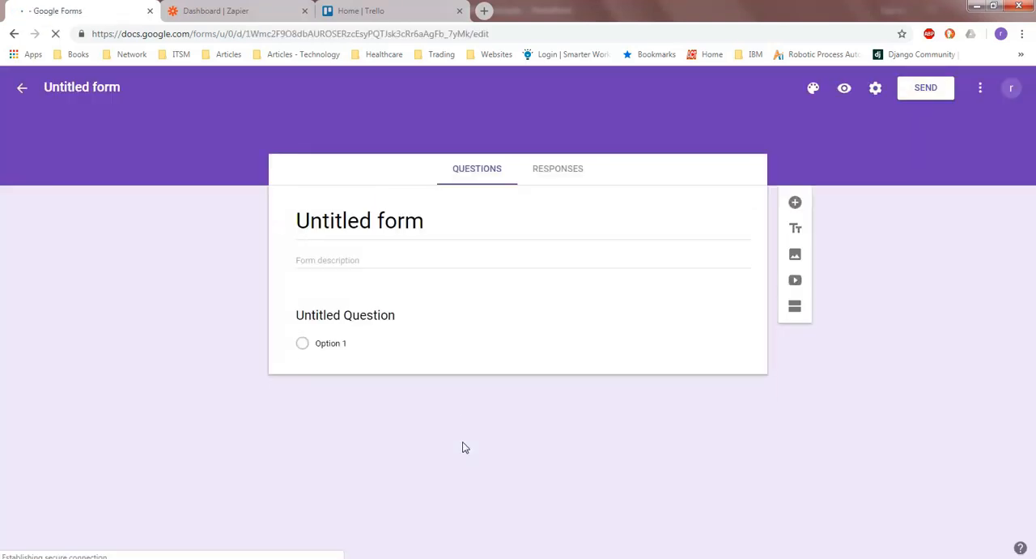
click(331, 227)
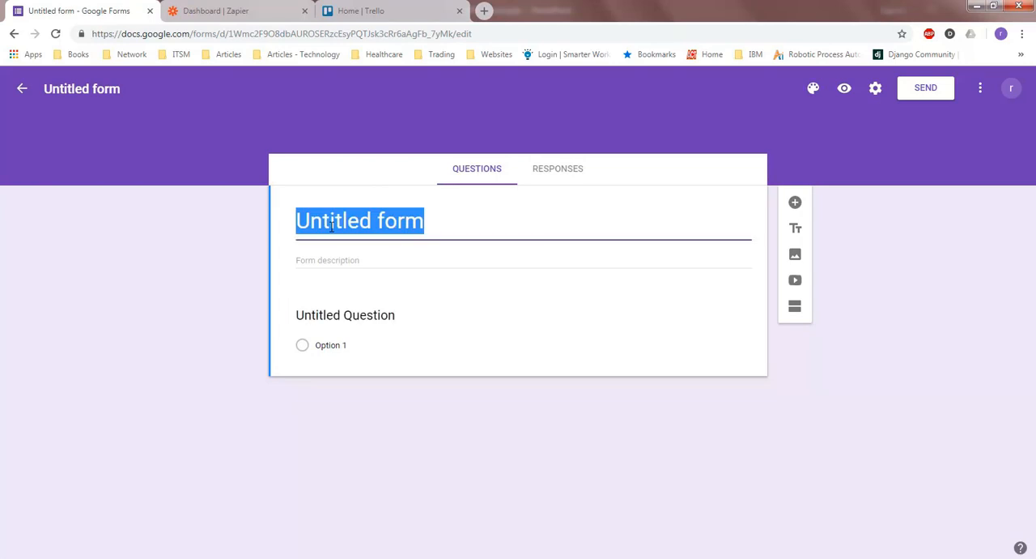
text(Training Req)
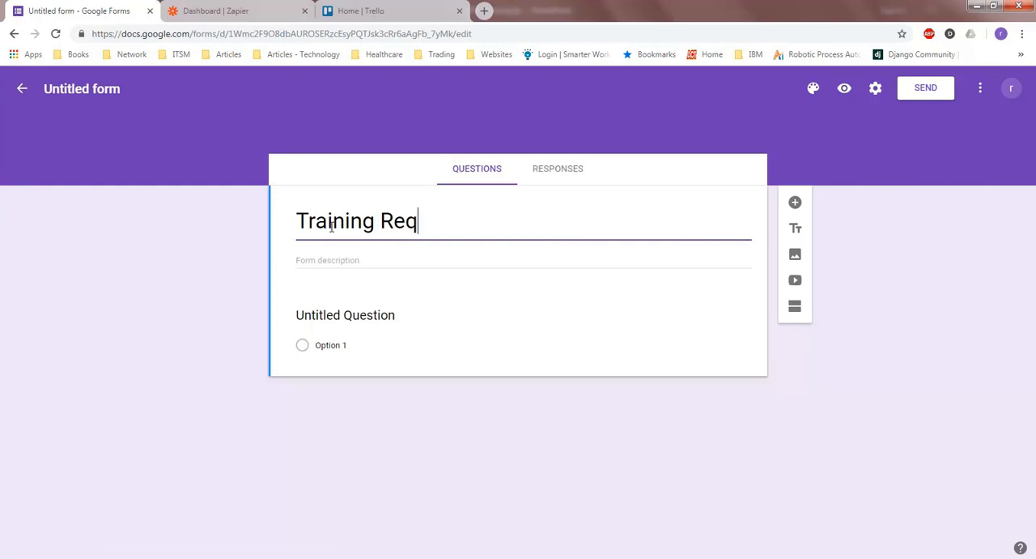
text(uest Form)
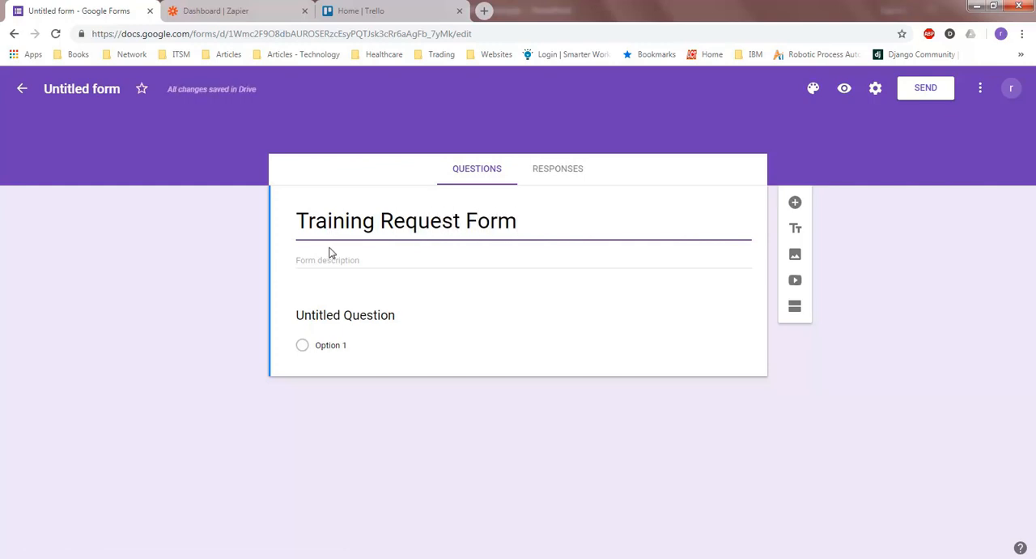
click(85, 89)
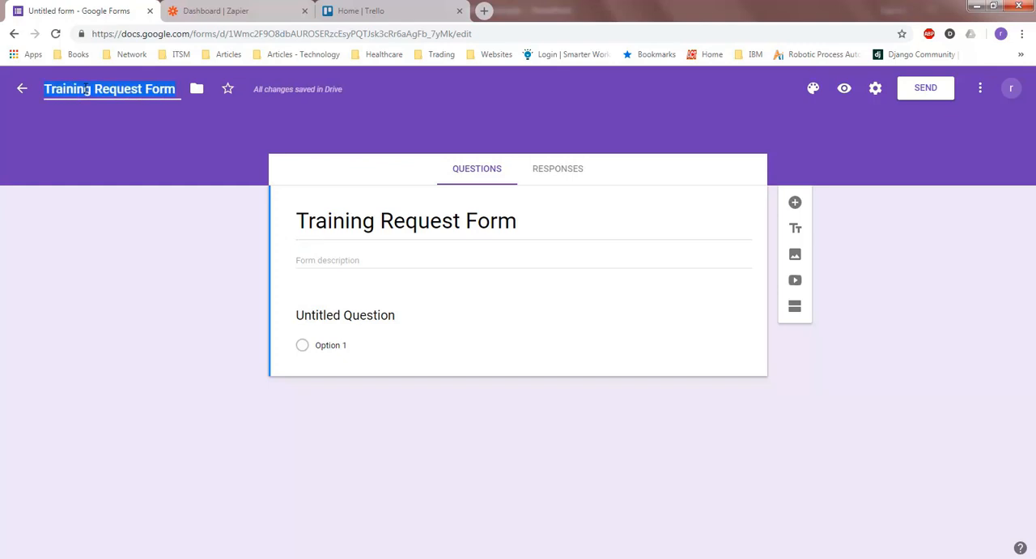
Enter the form description "Use this form to request trainings for a calendar month"
click(384, 267)
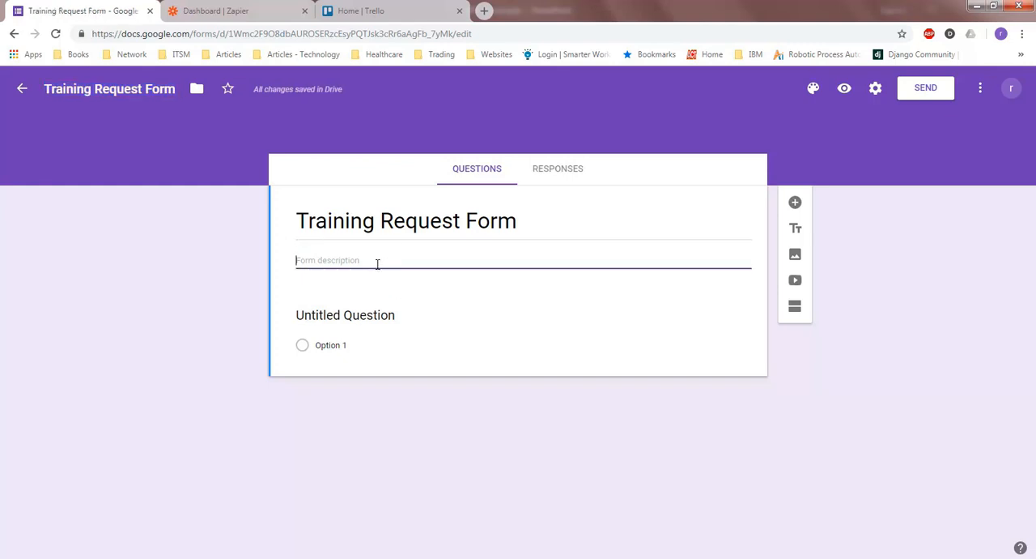
text(Use this form to request trainings for a c)
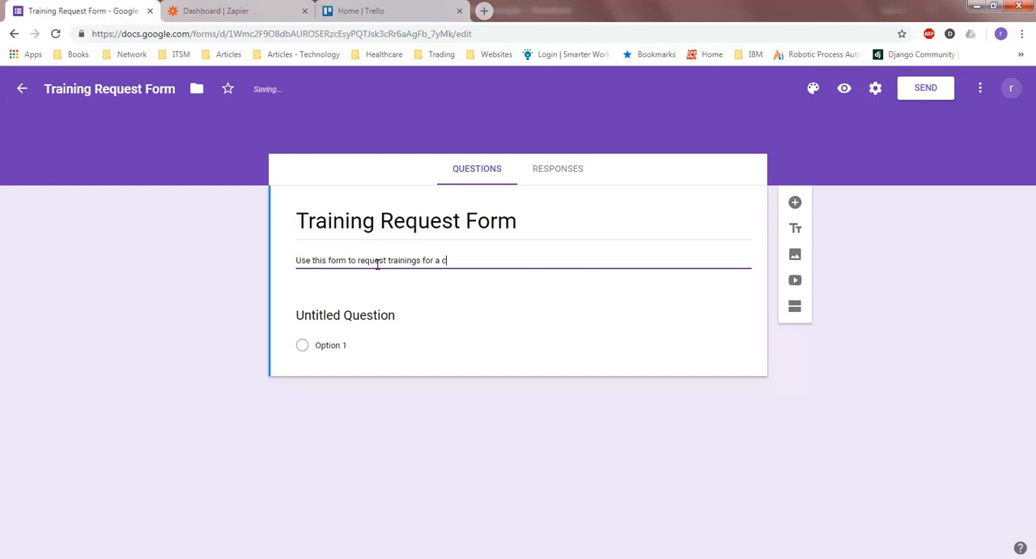
text(alendar month)
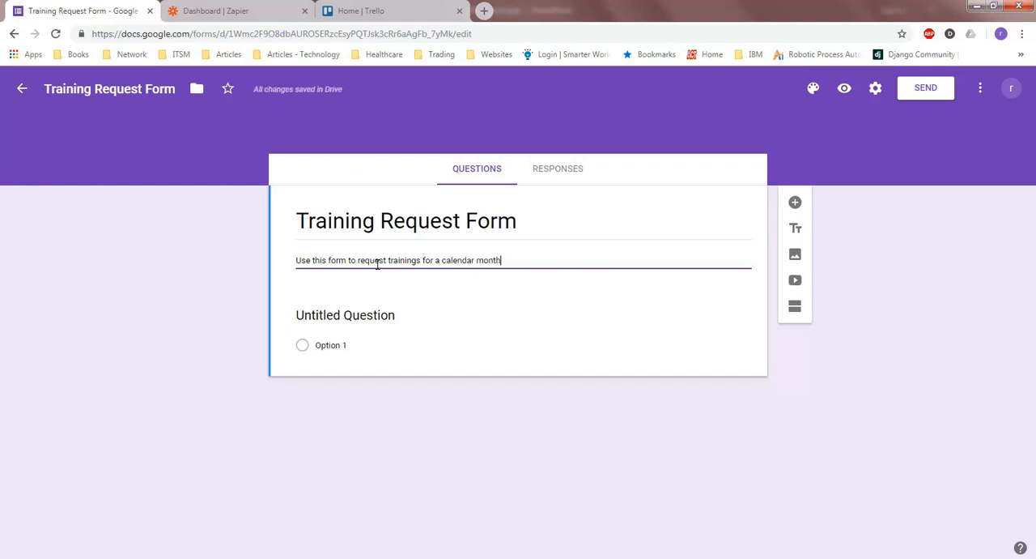
Title the first question "Please enter your name" and keep it as a short answer
click(353, 318)
text(P)
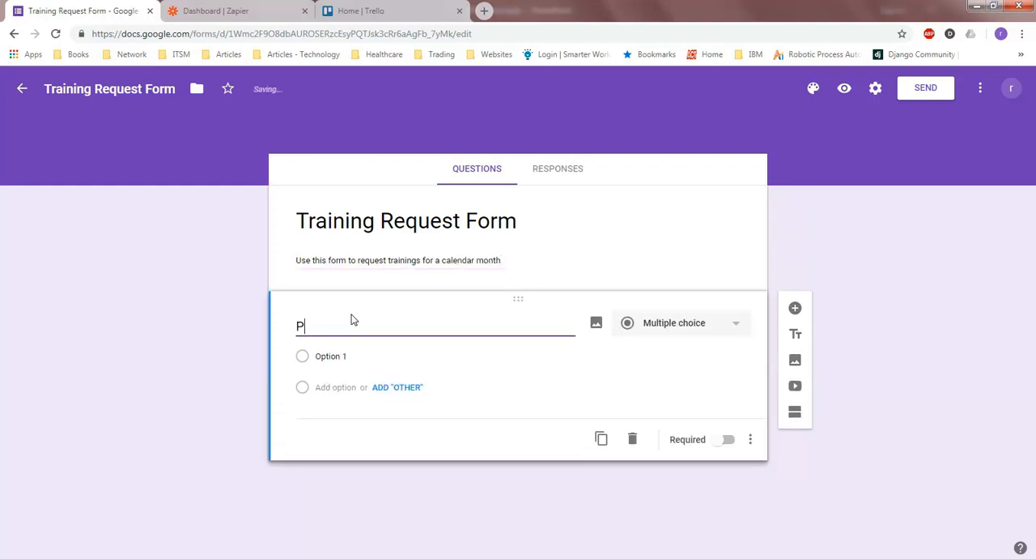
text(lease enter your name)
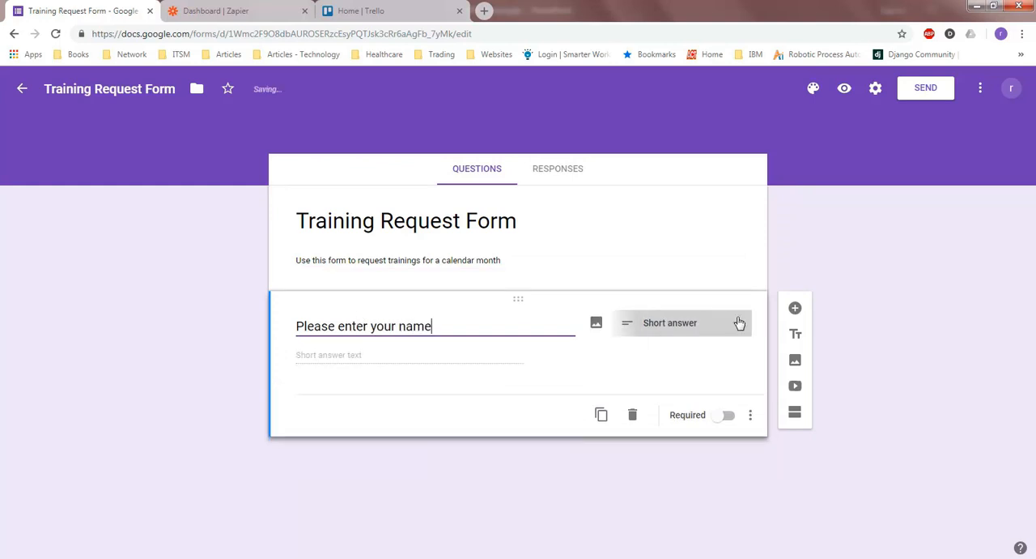
click(739, 323)
click(461, 426)
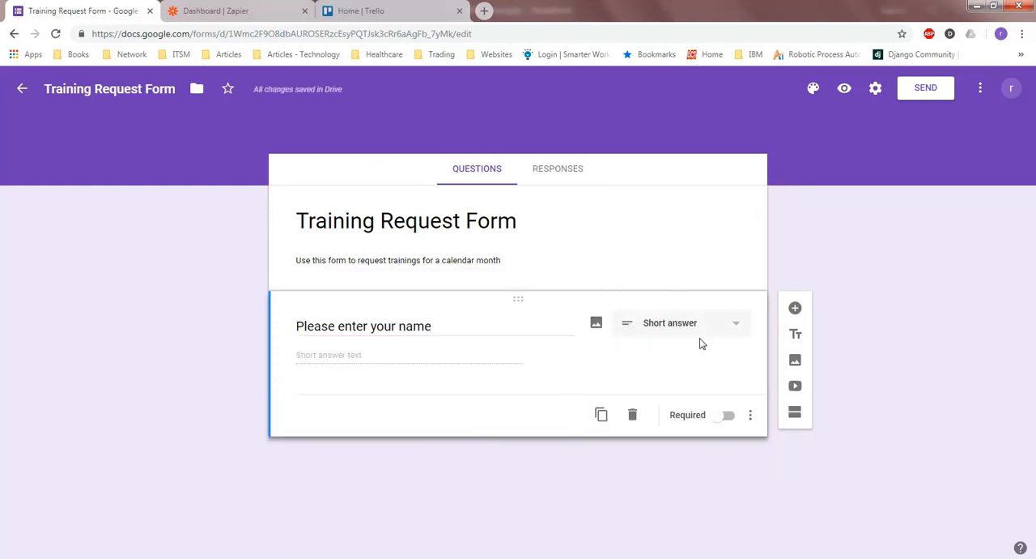
Duplicate the name question and retitle the copy "Please enter the topic for which you would like to request a training session"
click(600, 415)
text(Please enter the)
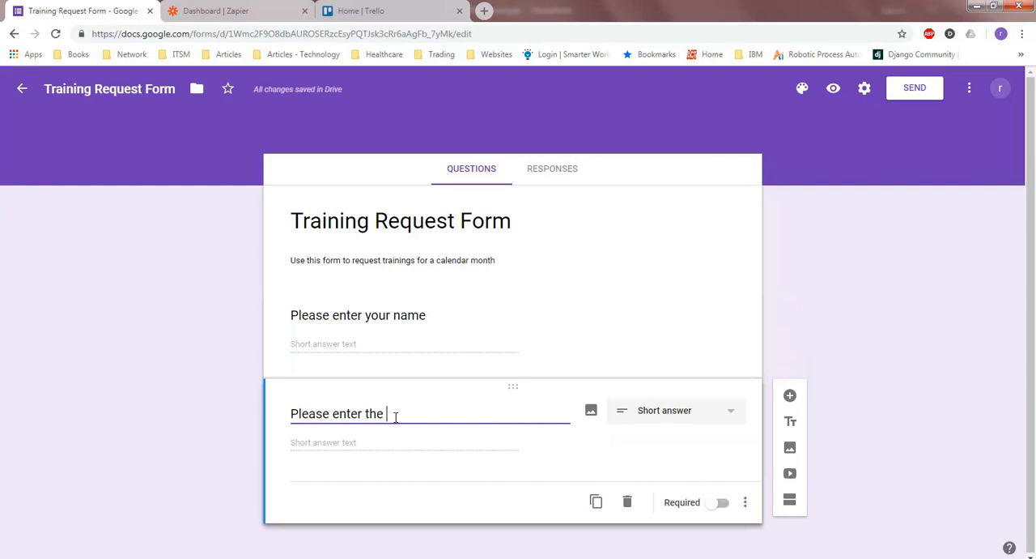
text(for which you wi)
key(BackSpace)
text(ould like)
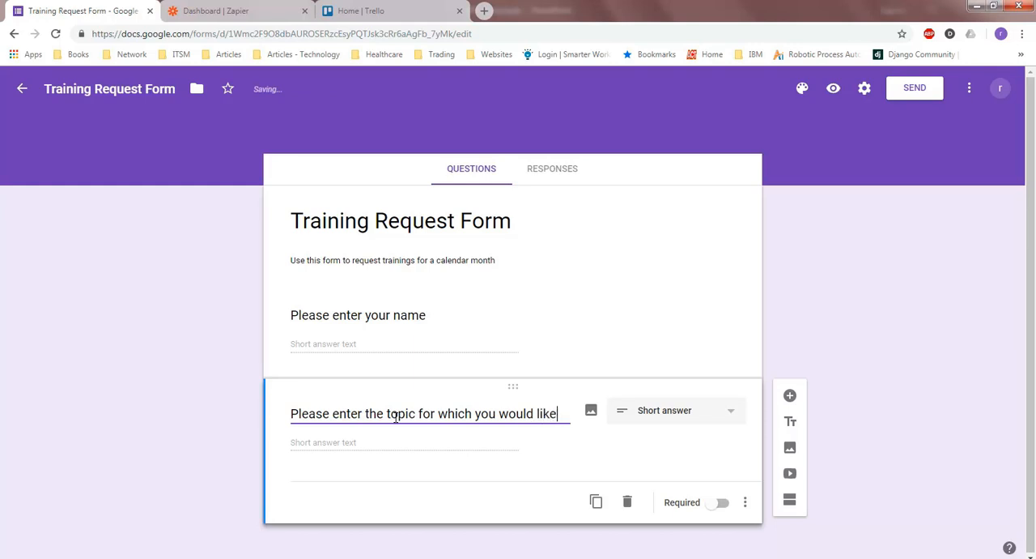
text( to request a training session)
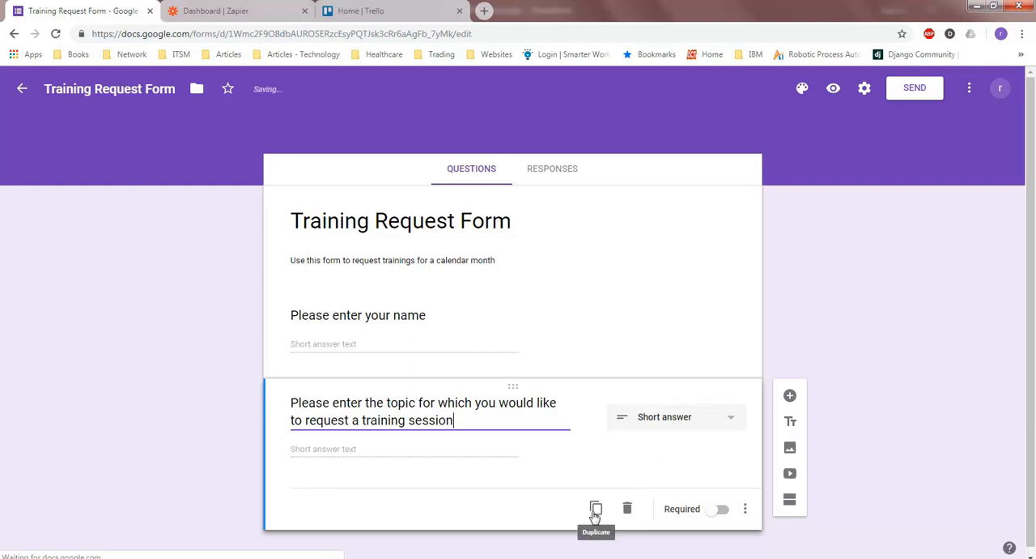
Add a Date question titled "Enter the due date by which you want this request to be processed. (Please allow a min of 3 weeks)"
click(790, 395)
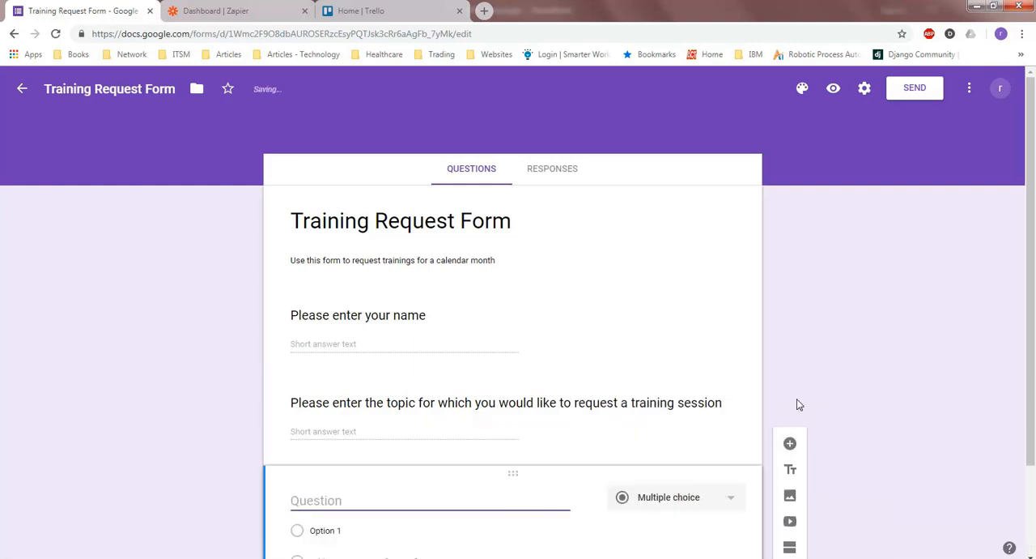
click(715, 393)
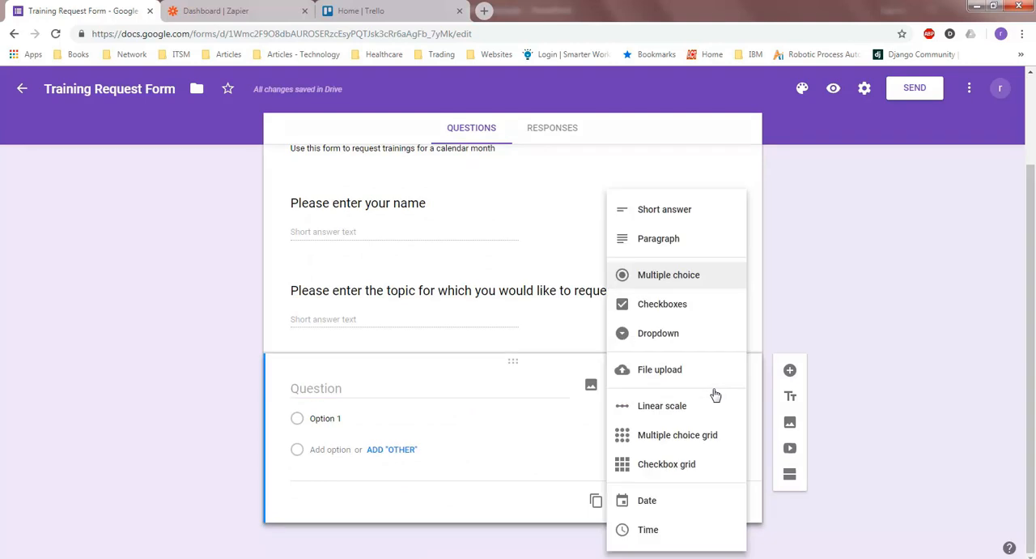
click(657, 499)
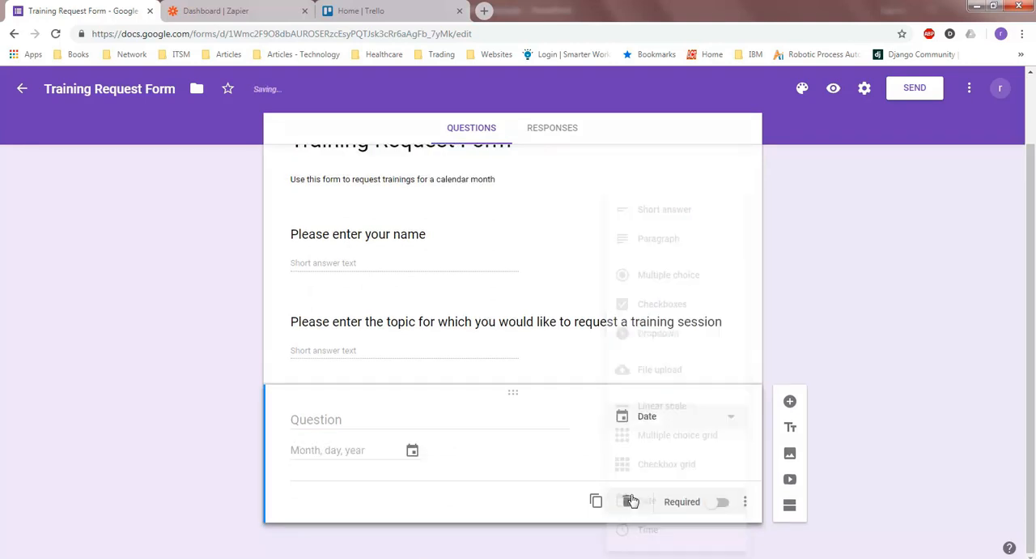
click(325, 420)
text(Enter the due date by which you want this)
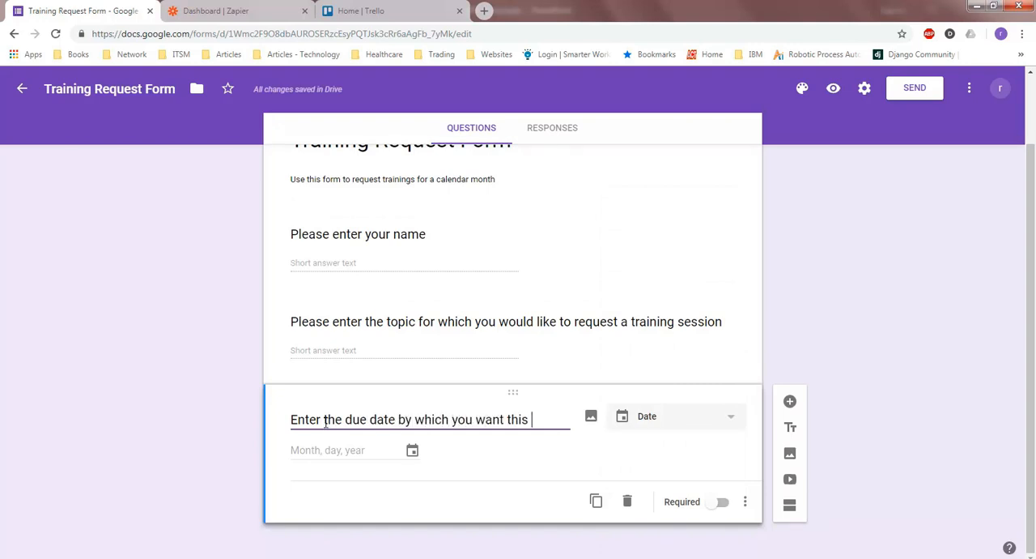
text(request to be processed. (Pl)
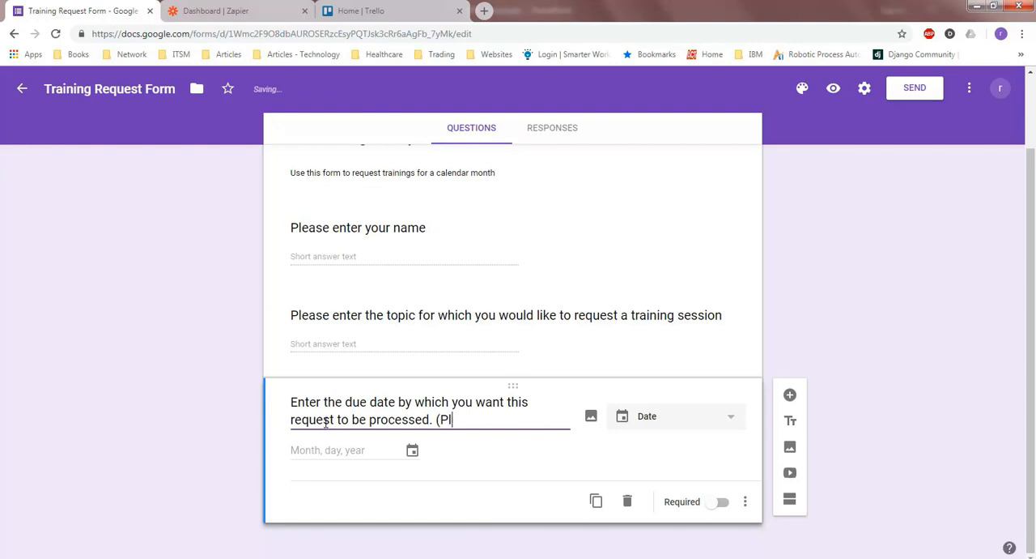
text(ease aalow)
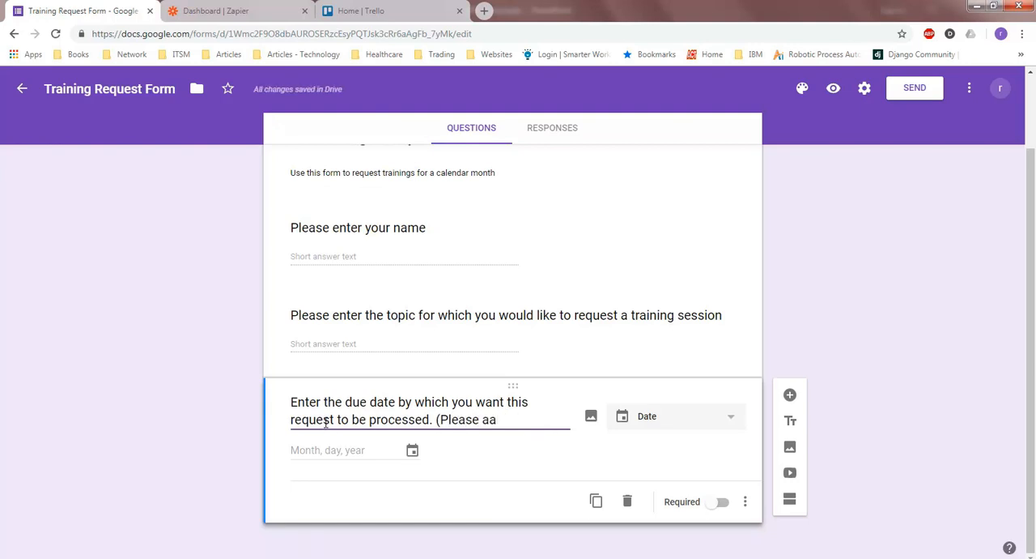
key(BackSpace)
text(min of 3 w)
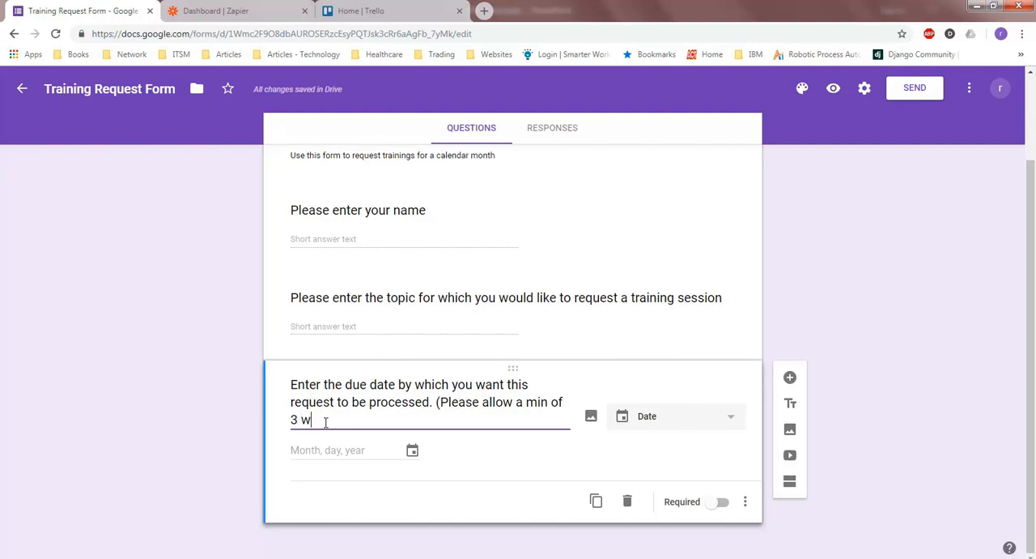
text(eeks))
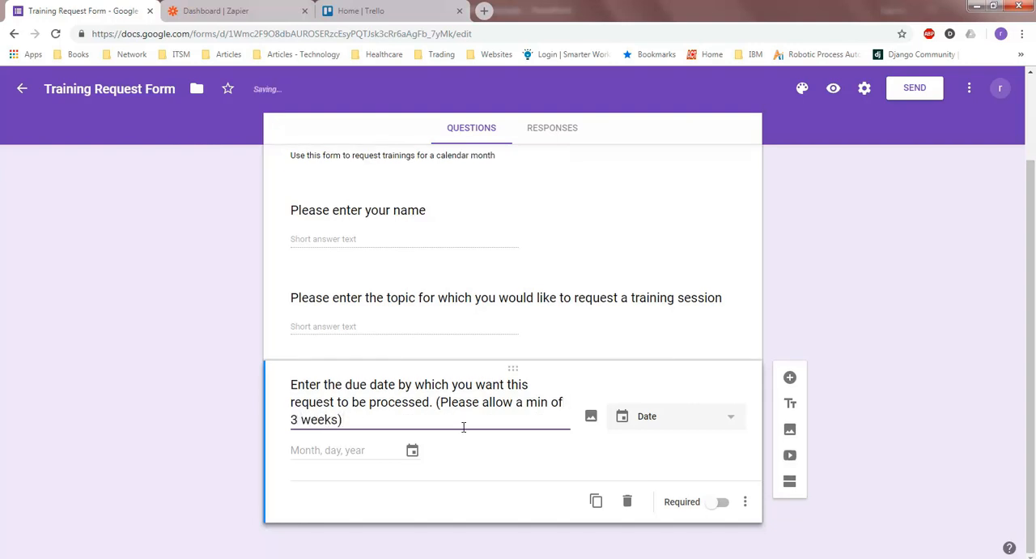
click(464, 487)
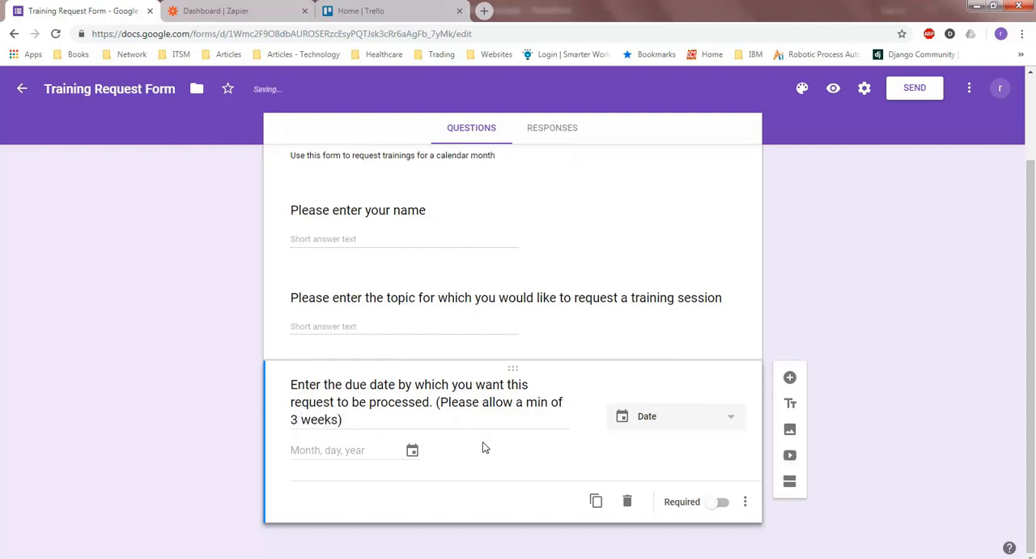
Make the due date, training topic and name questions required
click(716, 502)
click(550, 336)
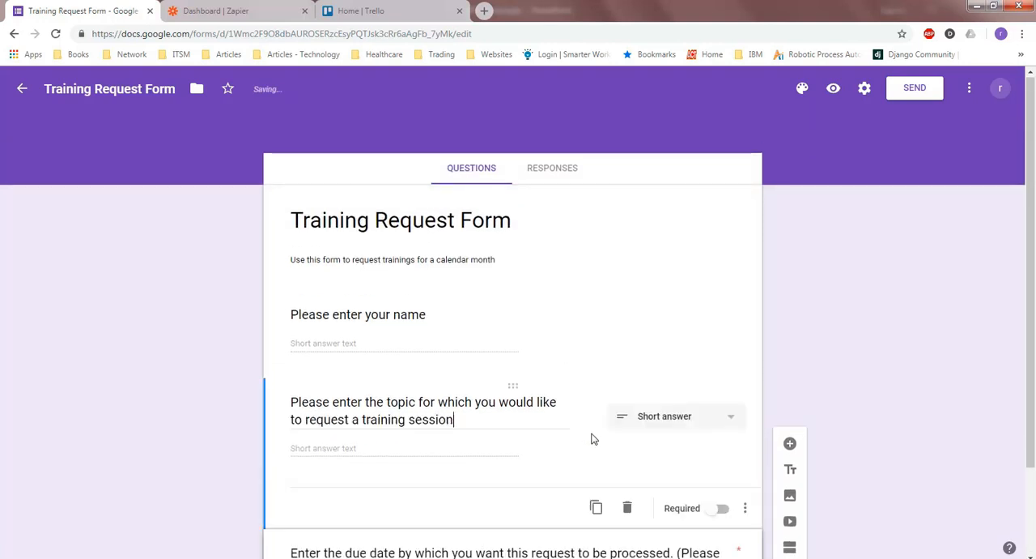
click(718, 509)
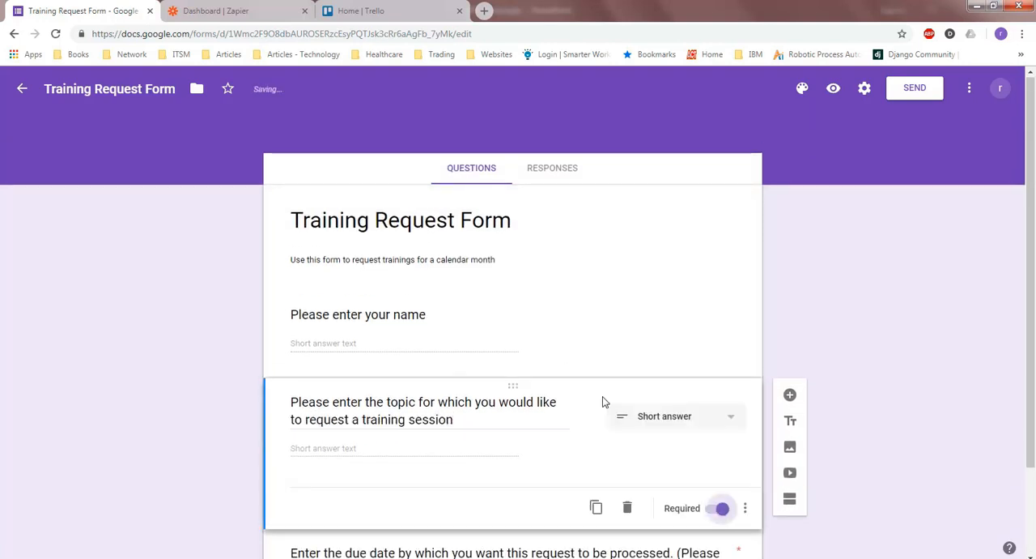
click(541, 340)
click(719, 414)
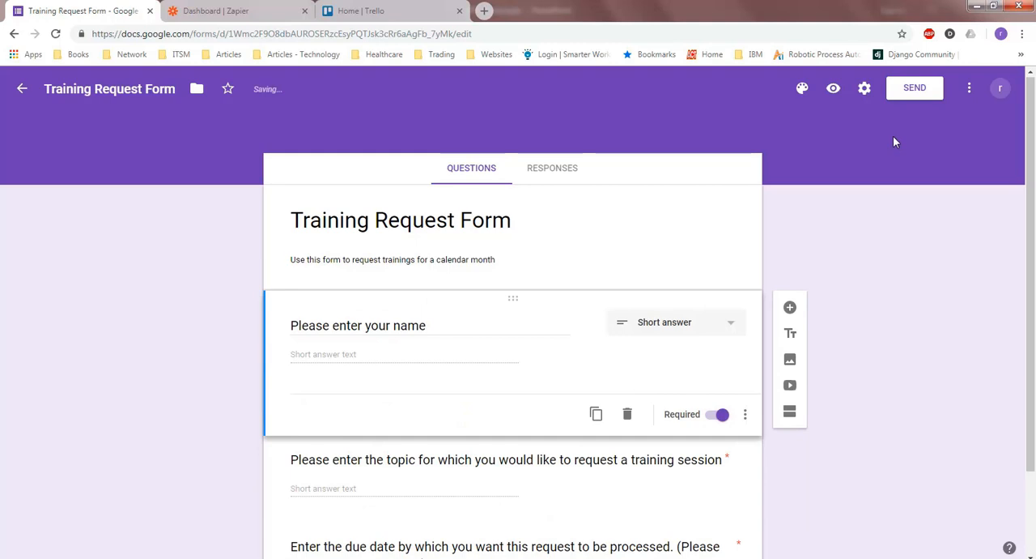
Preview the form, look through its questions and return to the form editor
click(834, 87)
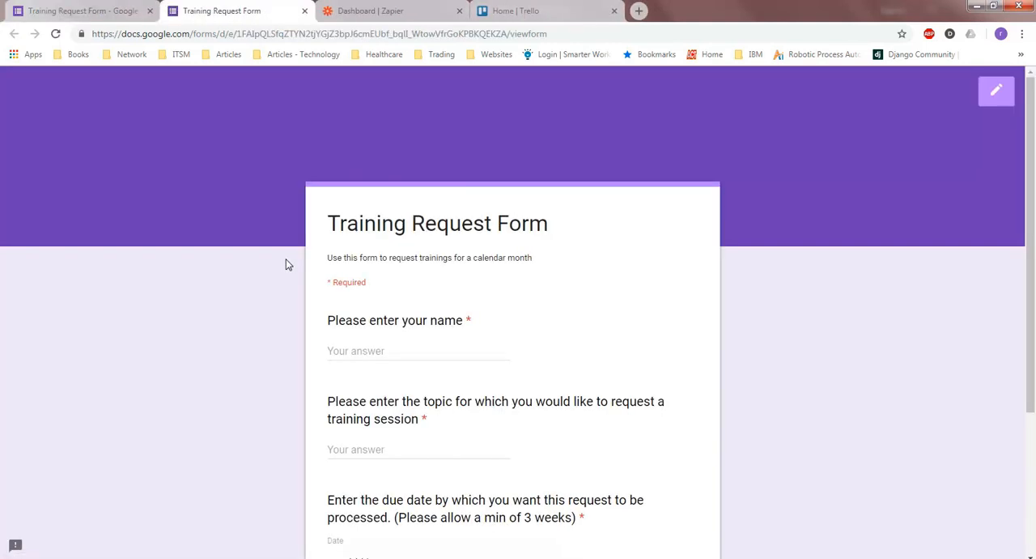
scroll(238, 356, down, 2)
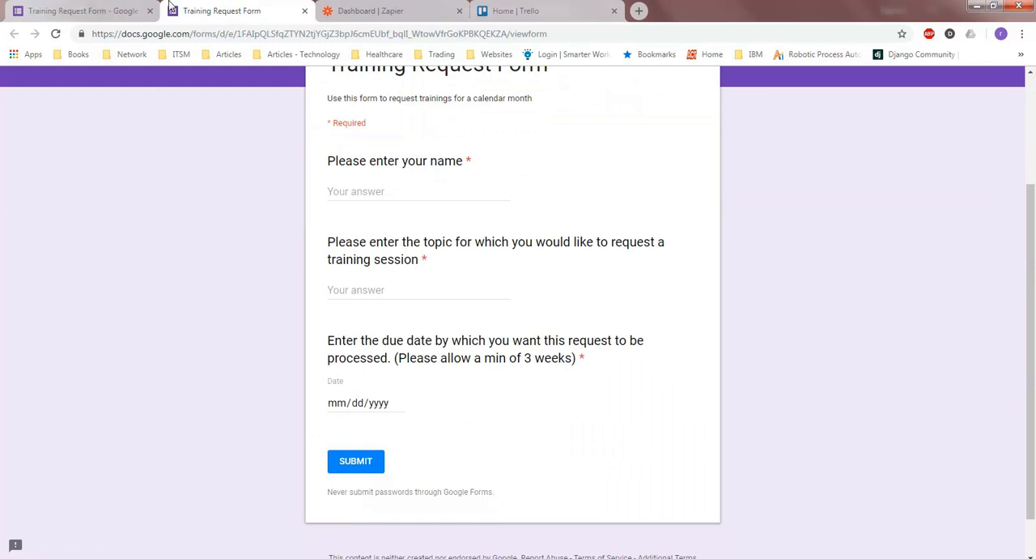
click(93, 10)
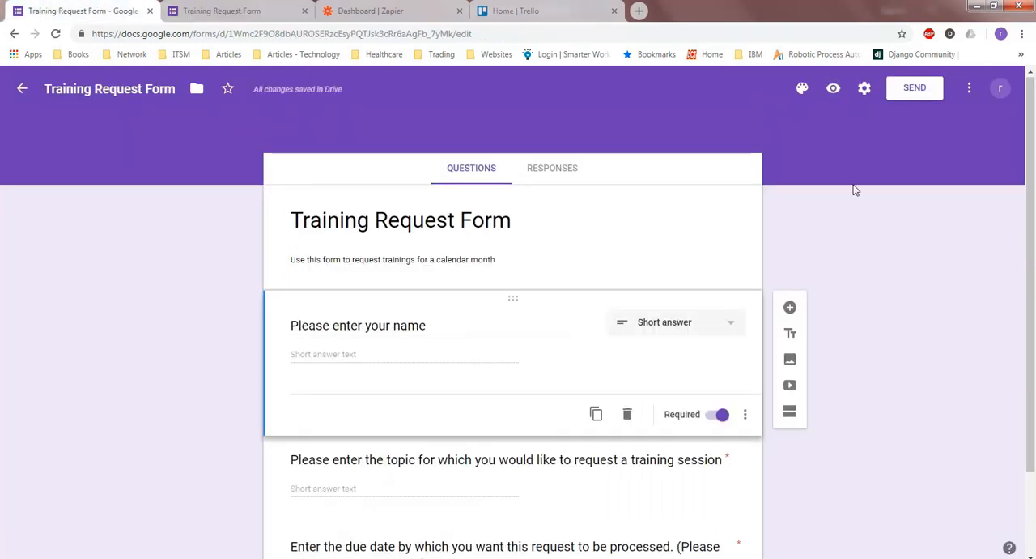
Get the form's share link, open the live form in a new browser tab, and close the send dialog in the editor
click(918, 91)
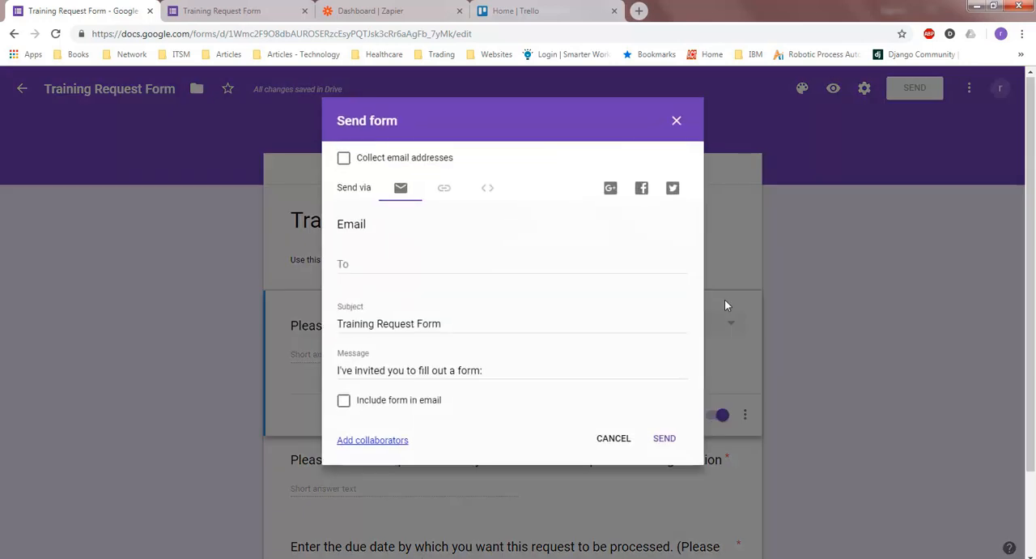
click(443, 187)
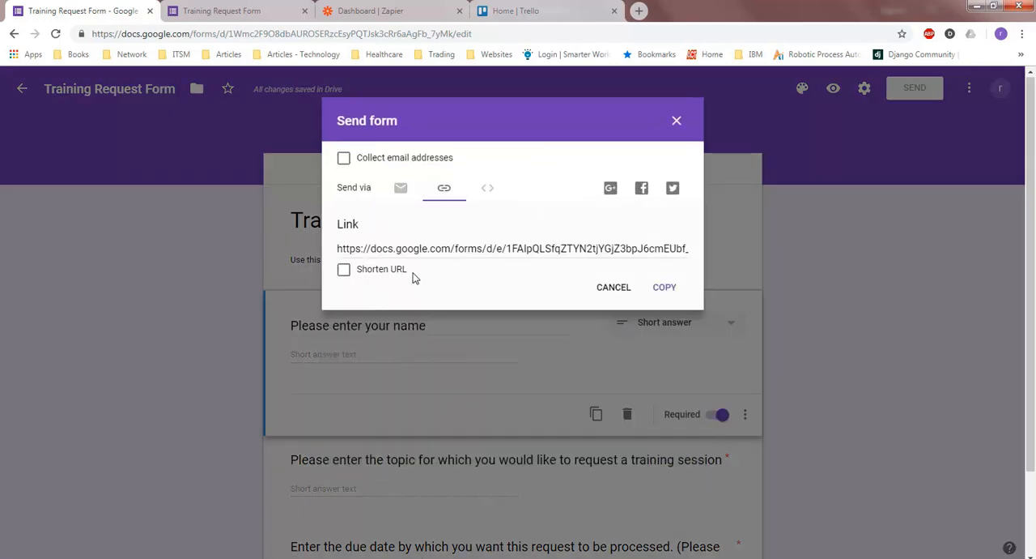
click(585, 248)
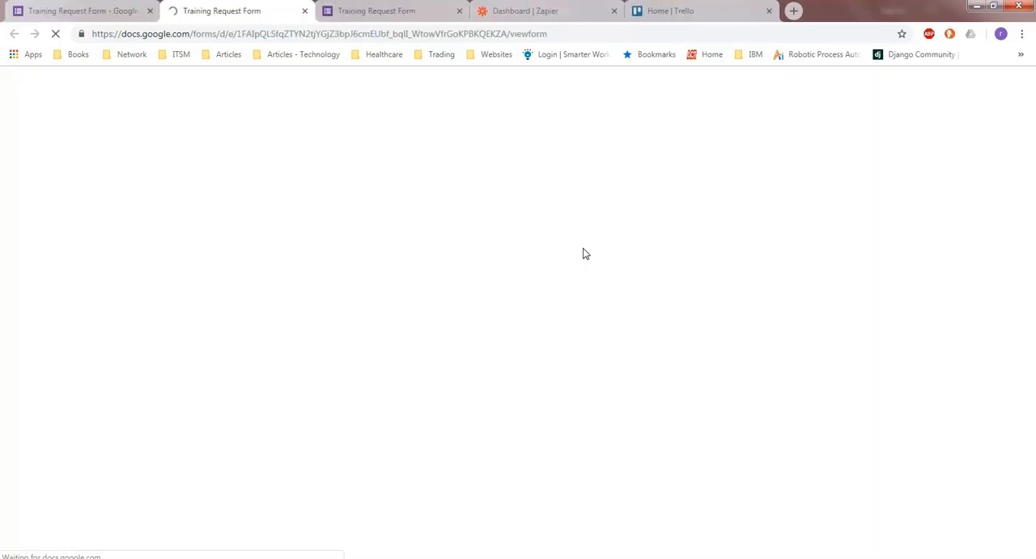
scroll(253, 372, down, 1)
scroll(288, 328, down, 1)
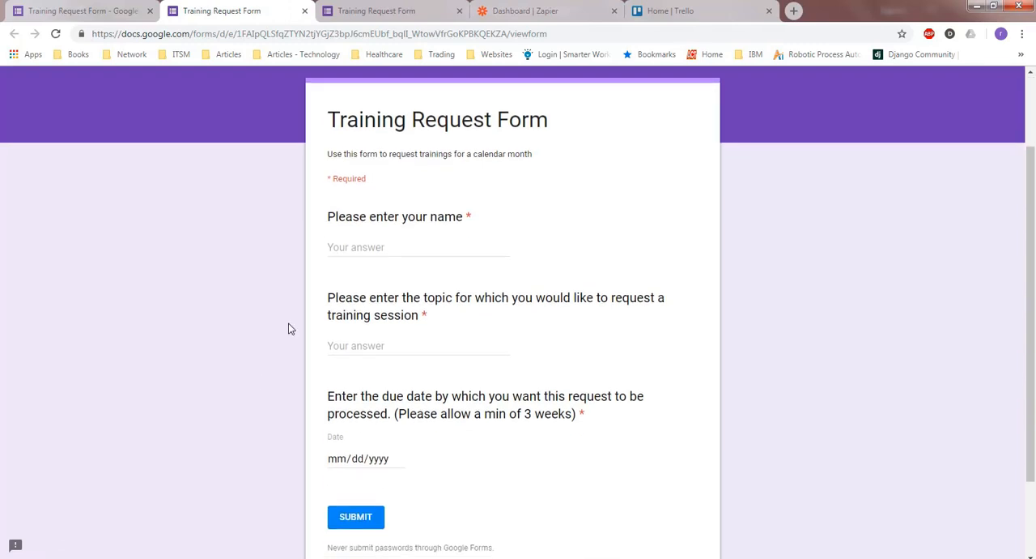
click(395, 250)
click(81, 10)
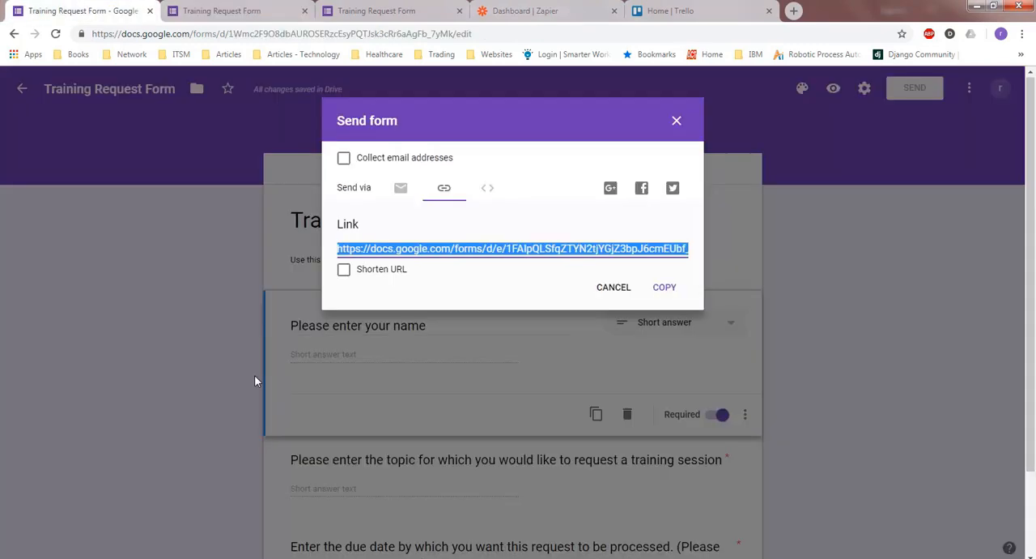
click(614, 287)
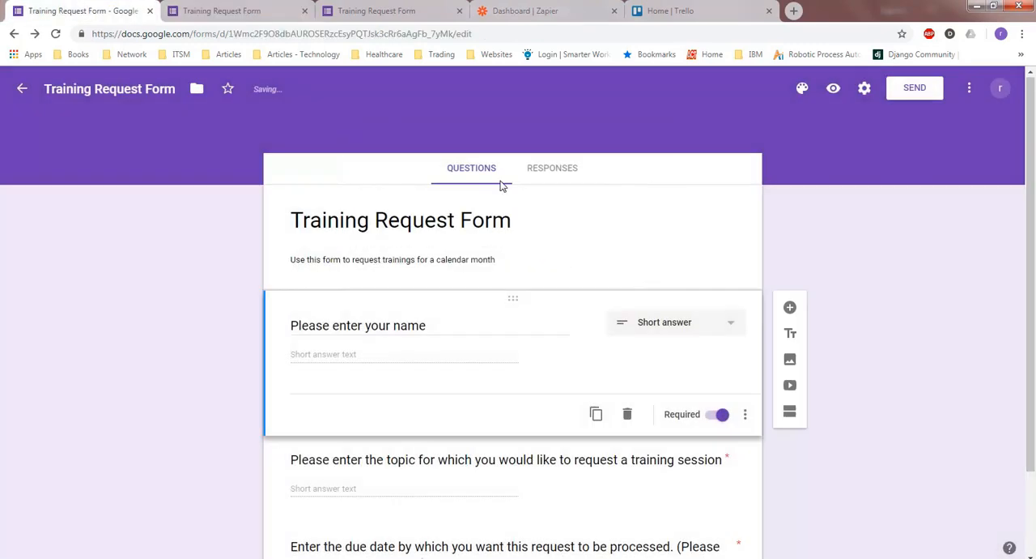
Set a newly created spreadsheet with the suggested name as the destination for the form's responses
click(552, 168)
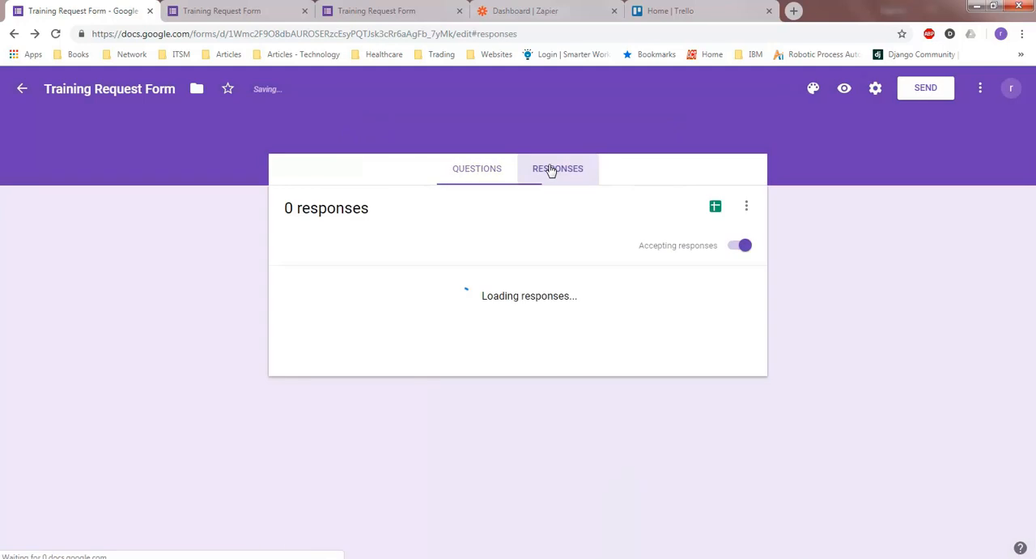
click(747, 207)
click(640, 238)
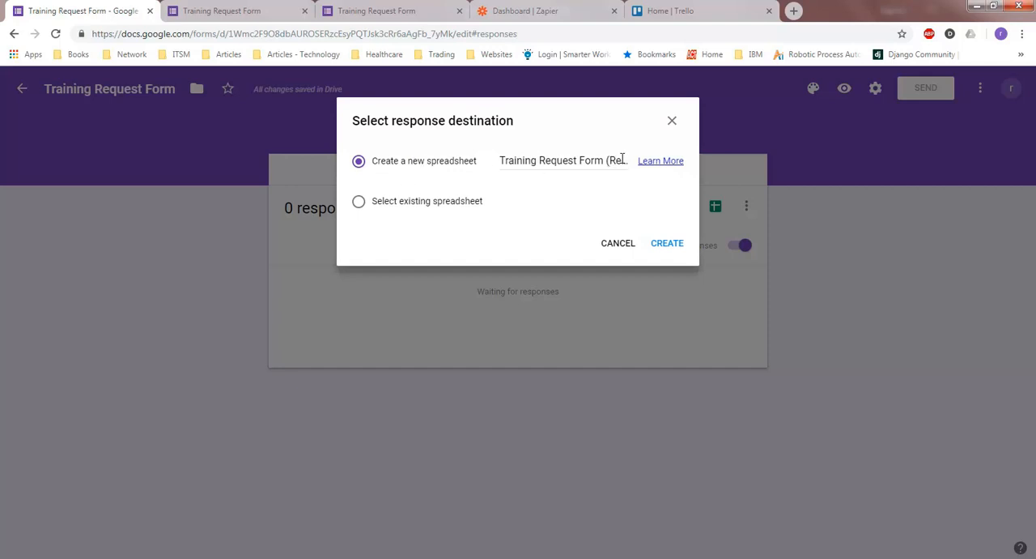
click(538, 161)
click(671, 246)
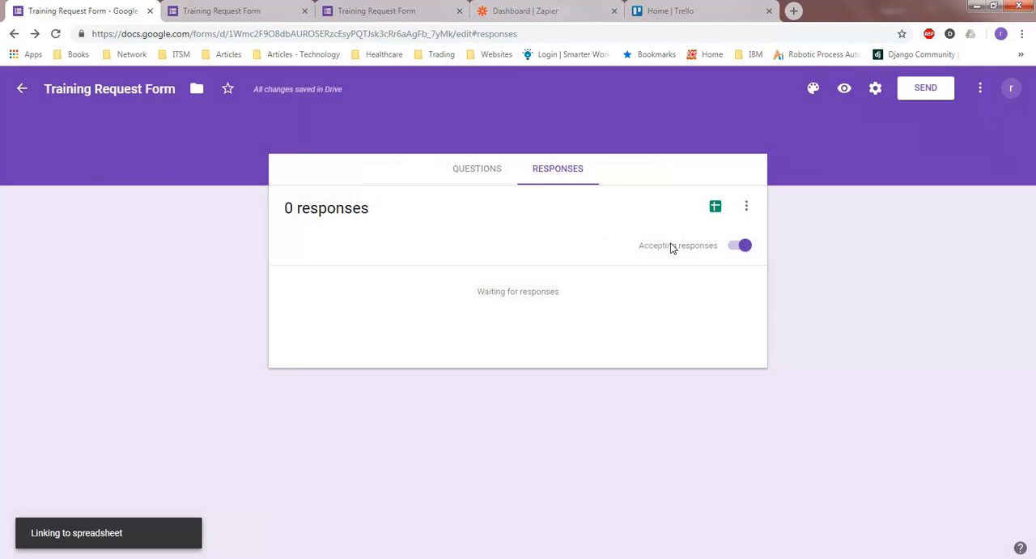
Return to the live form and fill in the requester's name and the training topic "Data Science"
click(476, 168)
click(222, 10)
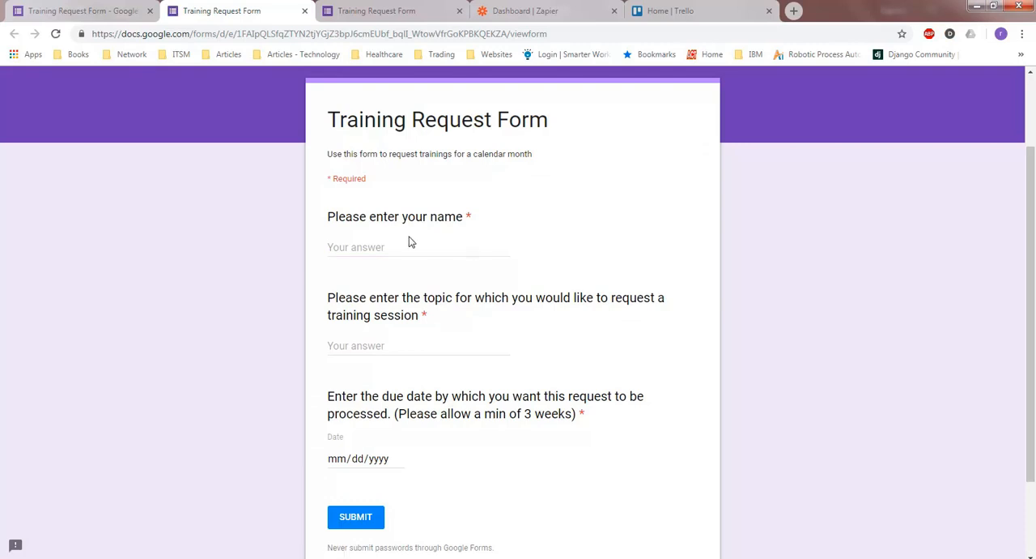
click(373, 245)
text(Raghav B)
click(355, 351)
text(Data Science)
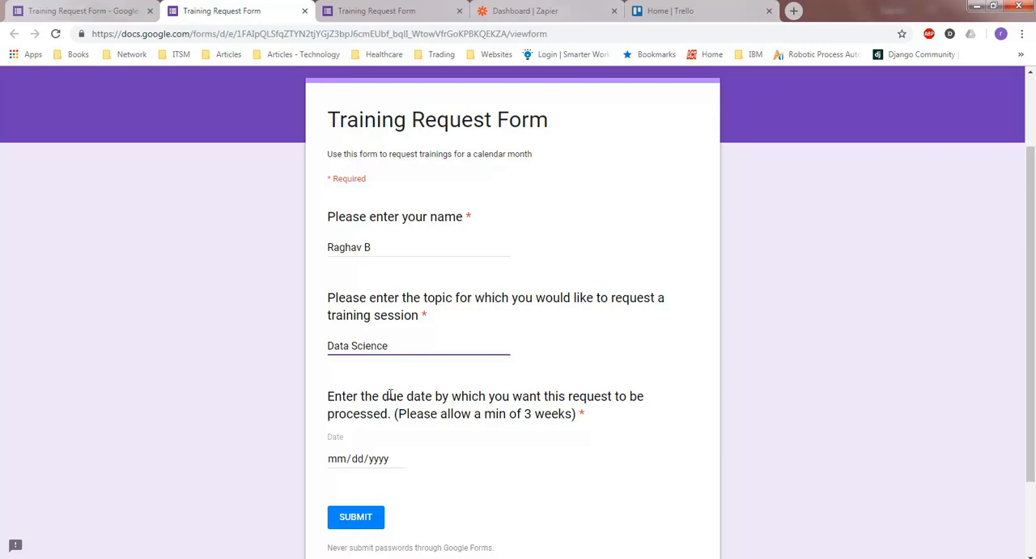
Choose a due date in November 2018 and submit the training request
click(442, 452)
scroll(442, 452, down, 2)
click(378, 354)
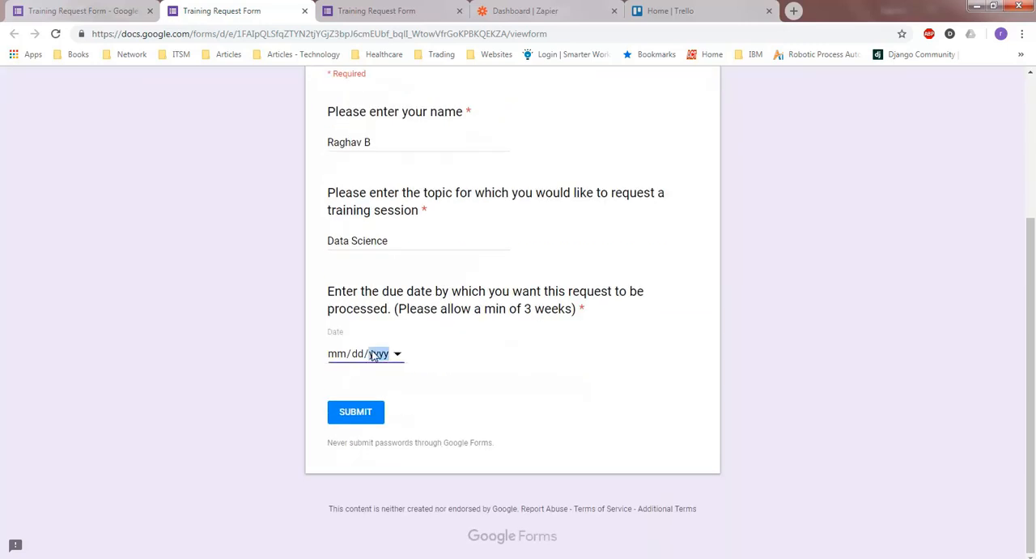
click(397, 354)
click(481, 376)
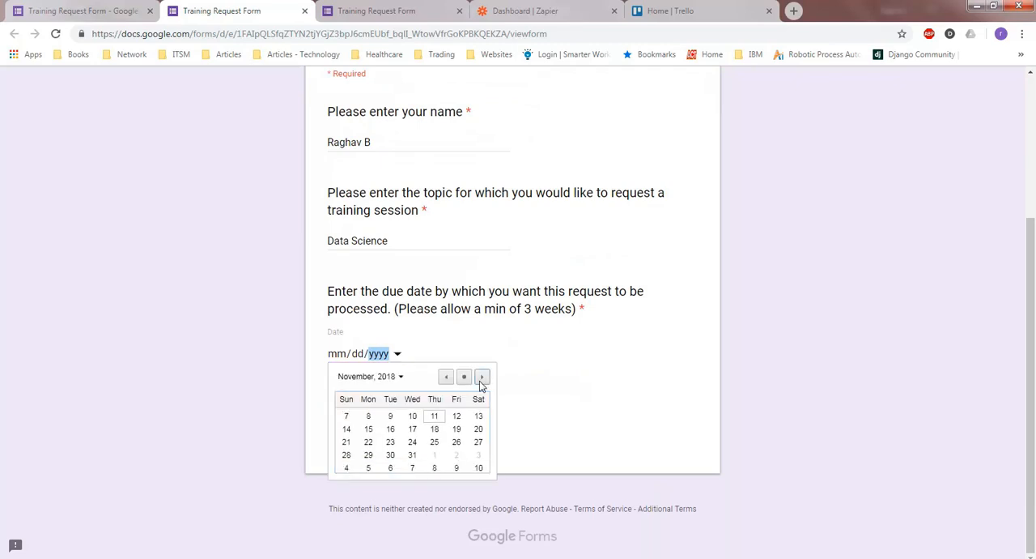
click(456, 465)
click(353, 419)
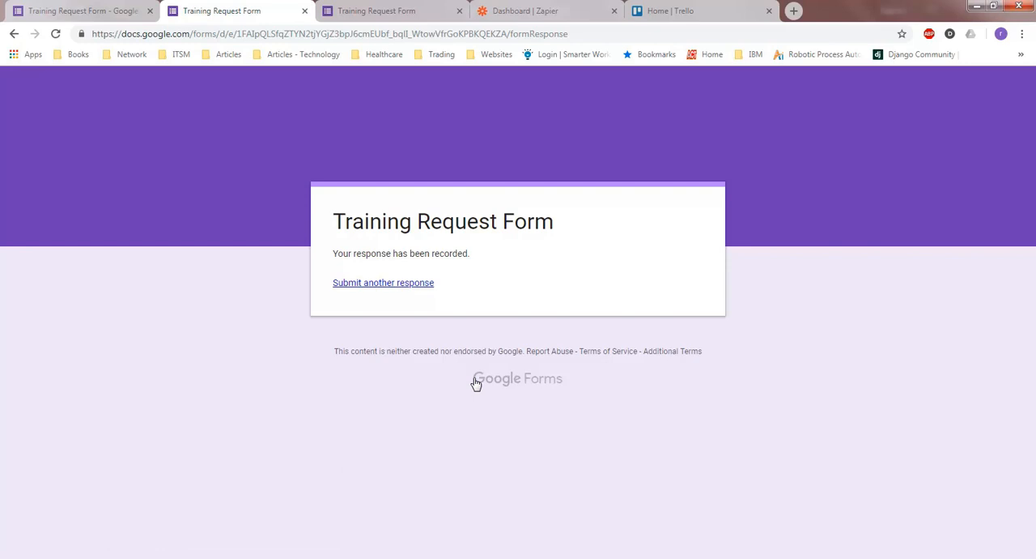
Start another response on the live form, then return to the form editor and view the recorded responses
click(381, 283)
key(ctrl+shift+Tab)
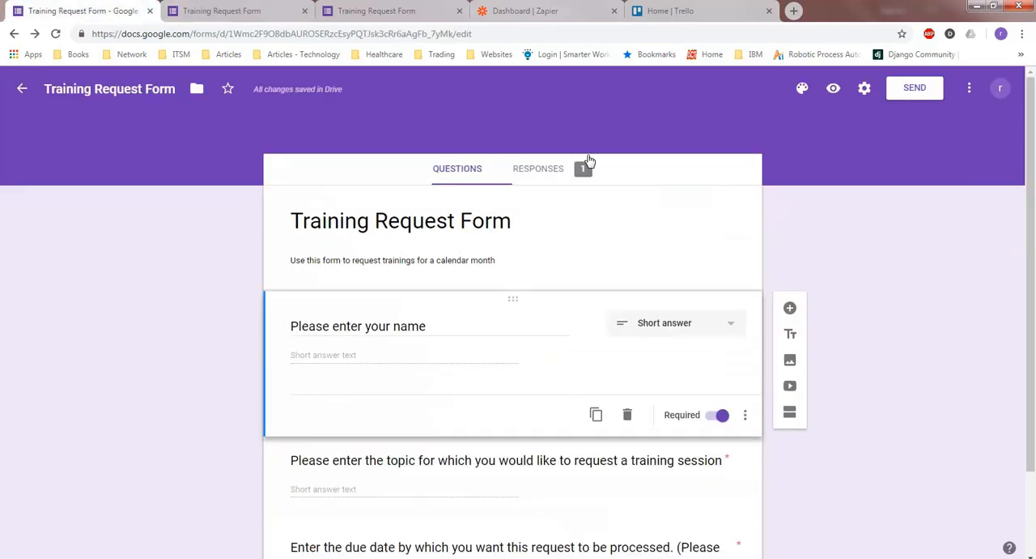
click(544, 172)
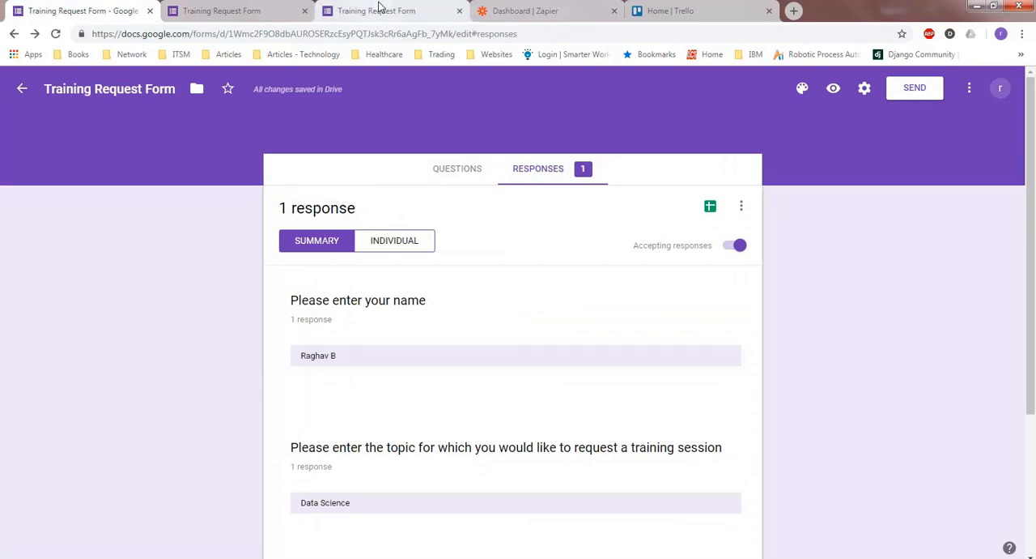
Switch to Zapier and choose Google Forms as the app to connect with Trello
click(545, 8)
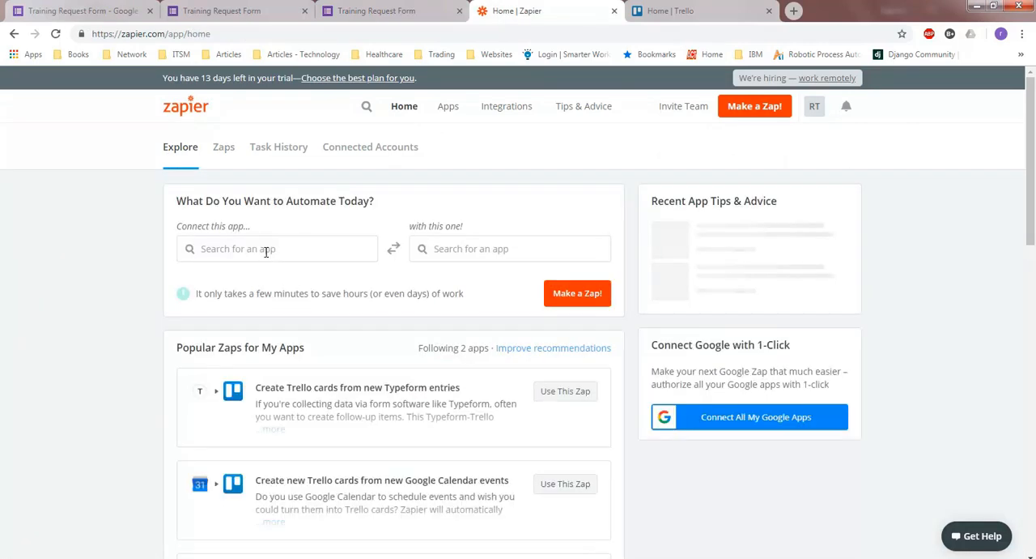
click(266, 252)
text(google forms)
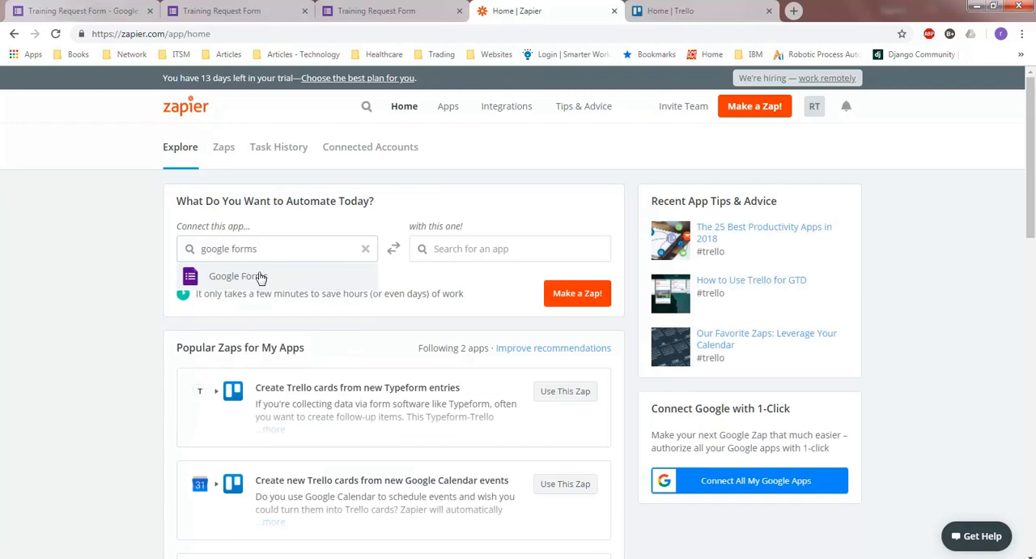
click(261, 277)
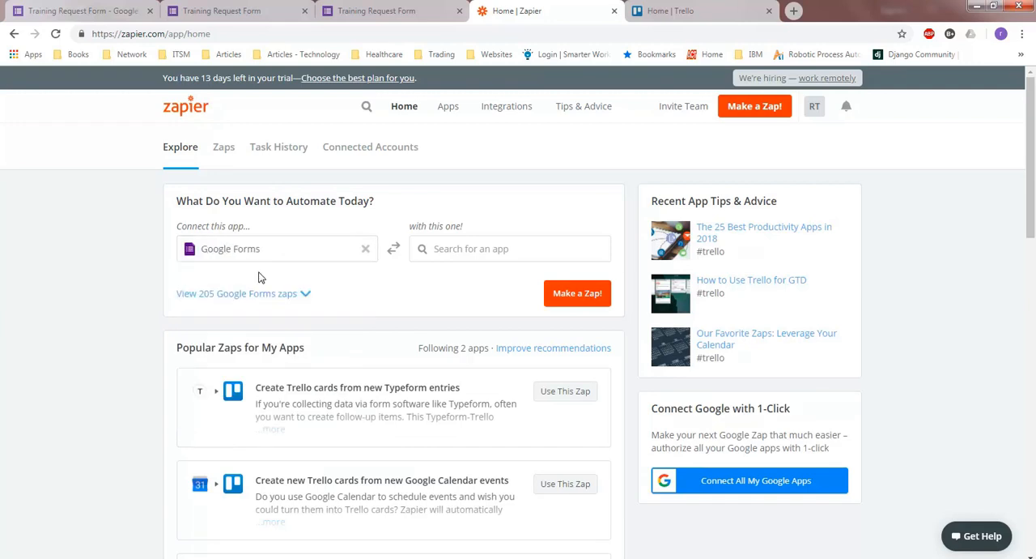
click(462, 249)
text(trello)
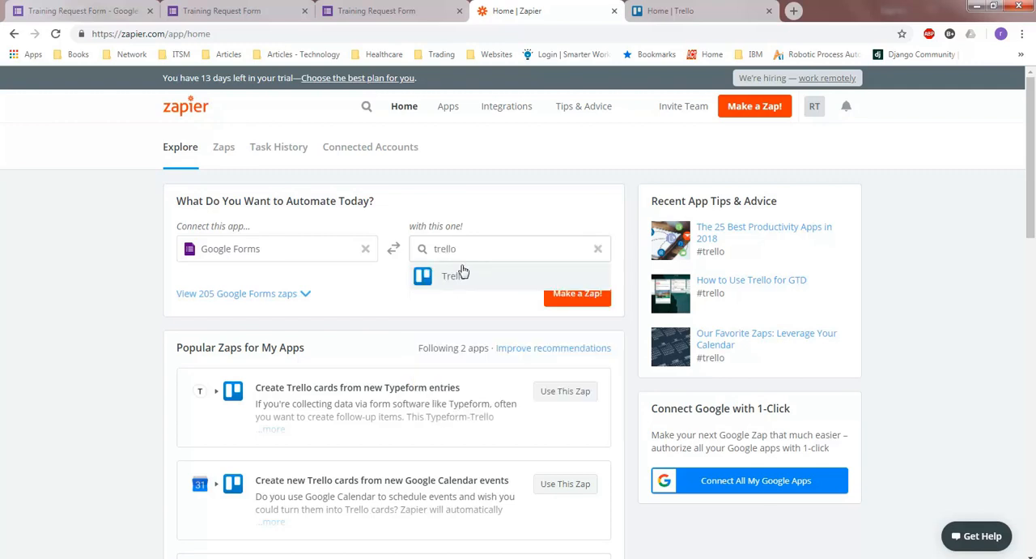
click(462, 274)
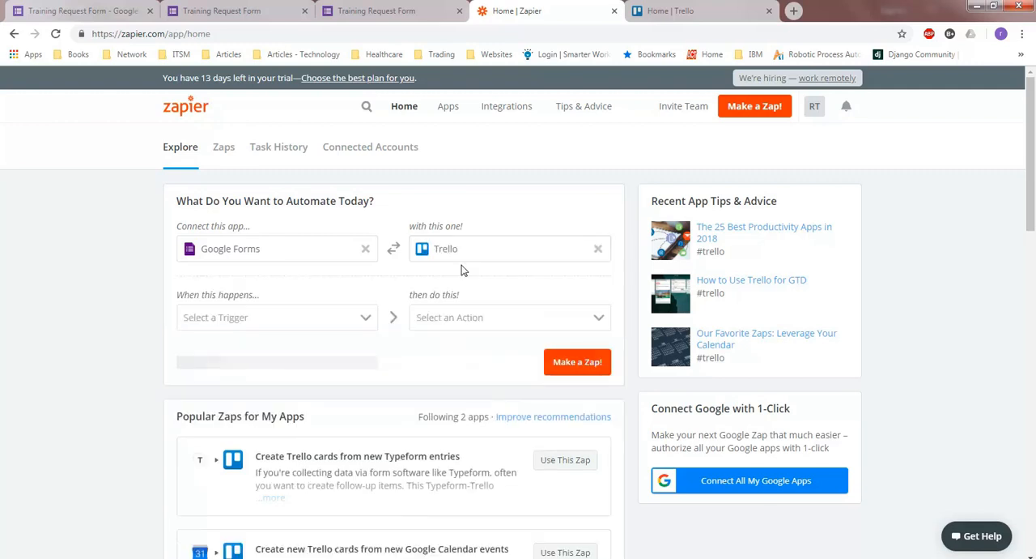
Make a zap with the trigger New Response in Spreadsheet and the Trello action Create Card
click(340, 324)
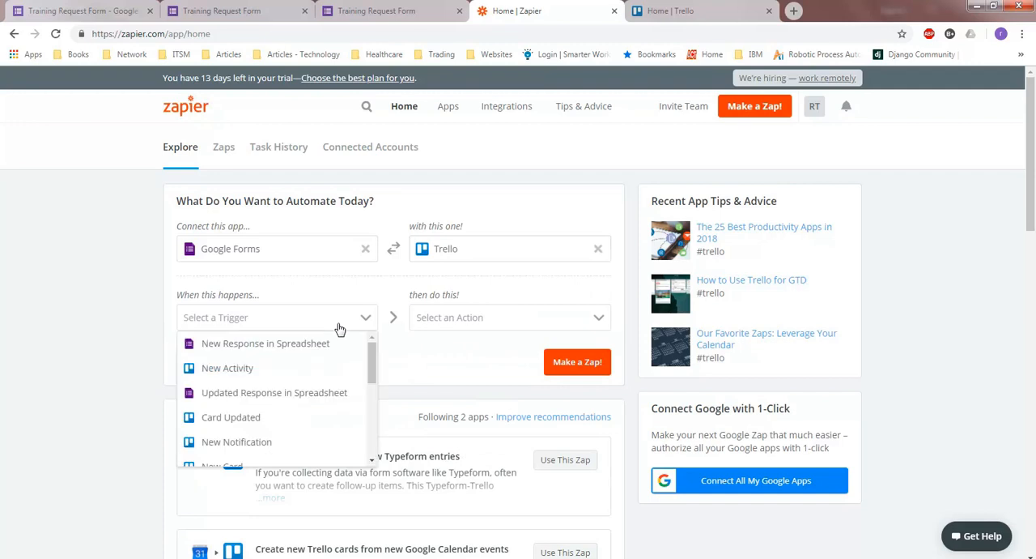
click(278, 345)
click(530, 328)
scroll(489, 421, down, 3)
scroll(487, 413, down, 3)
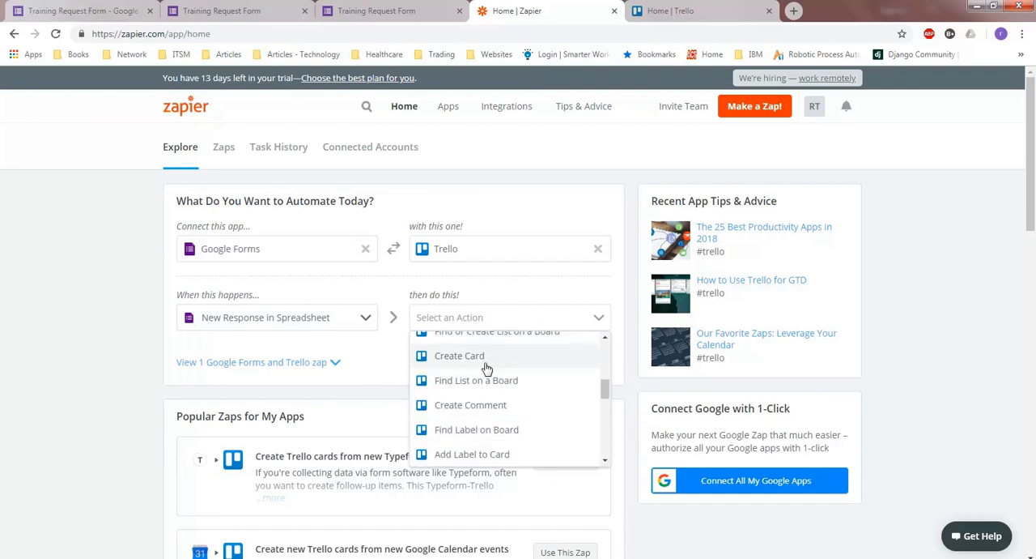
click(488, 363)
click(573, 369)
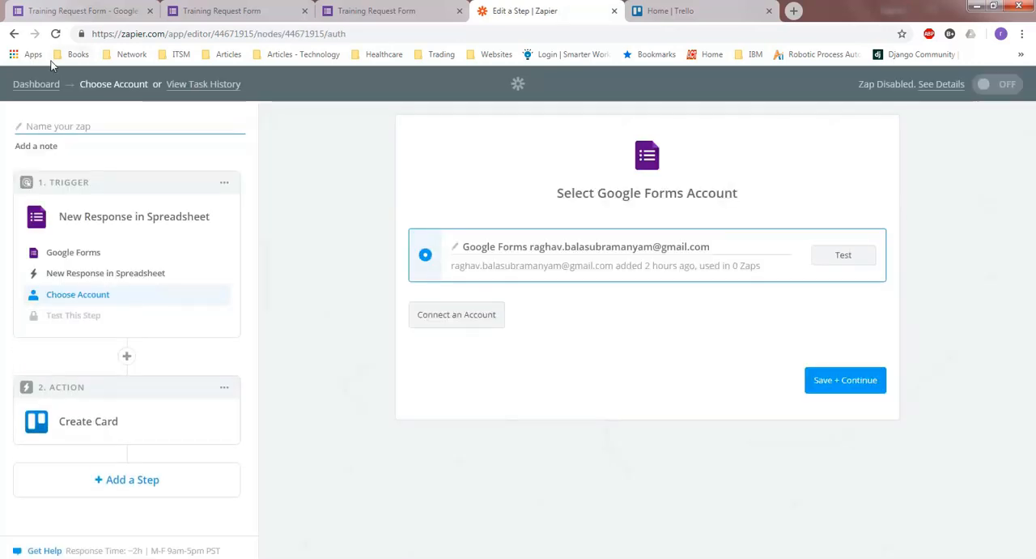
Name the zap "Training Request Zap" and test and save the connected Google Forms account for the trigger
click(44, 126)
text(T)
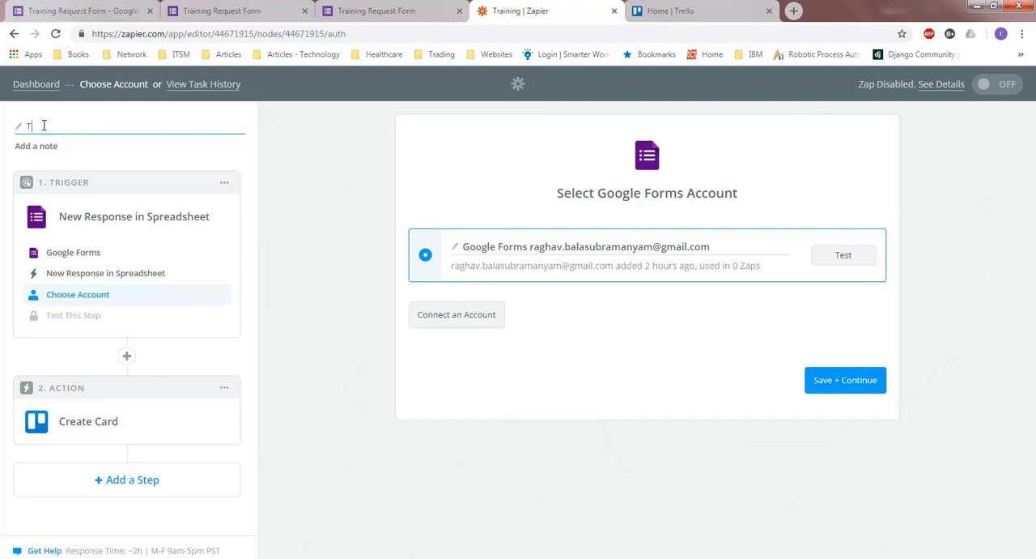
text(raining Request Zap)
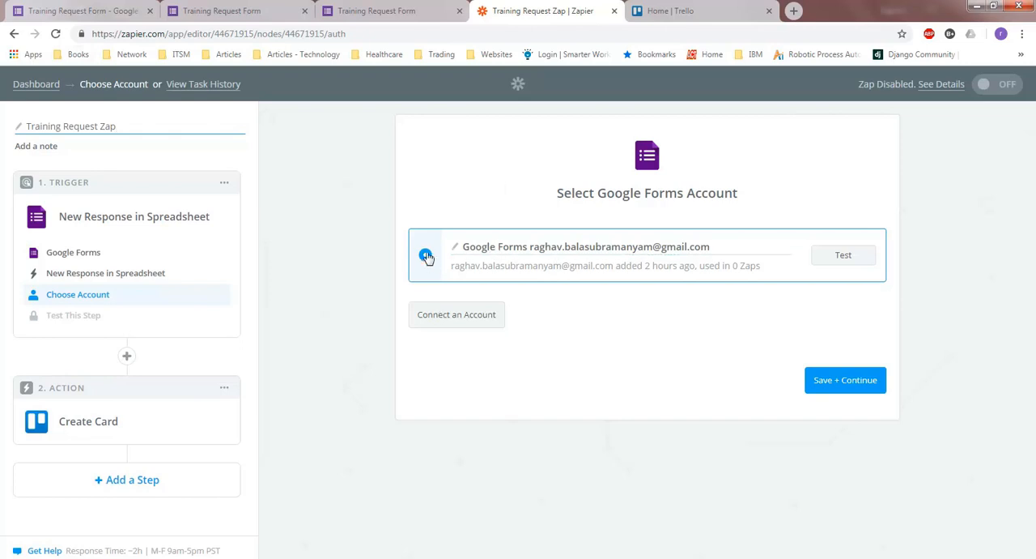
click(845, 258)
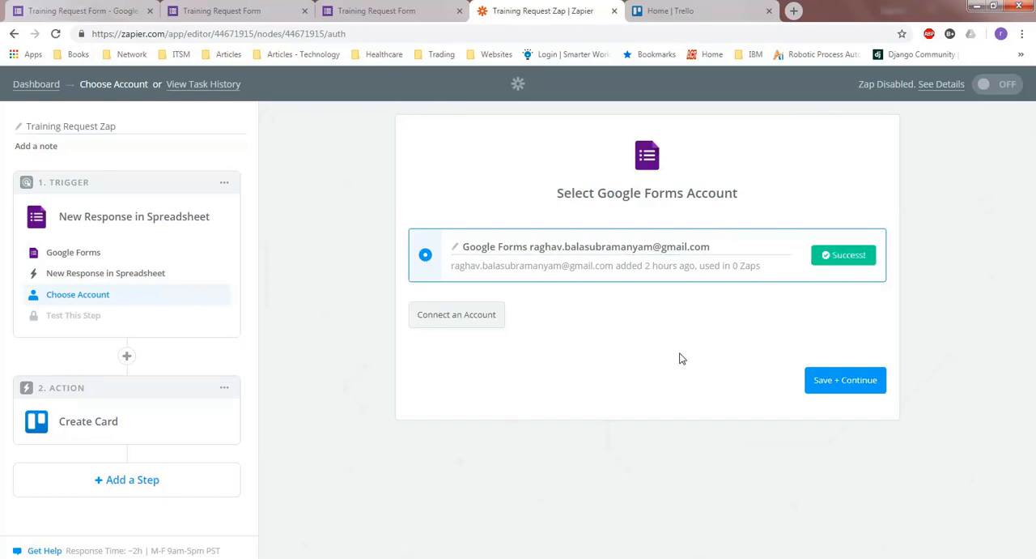
click(857, 382)
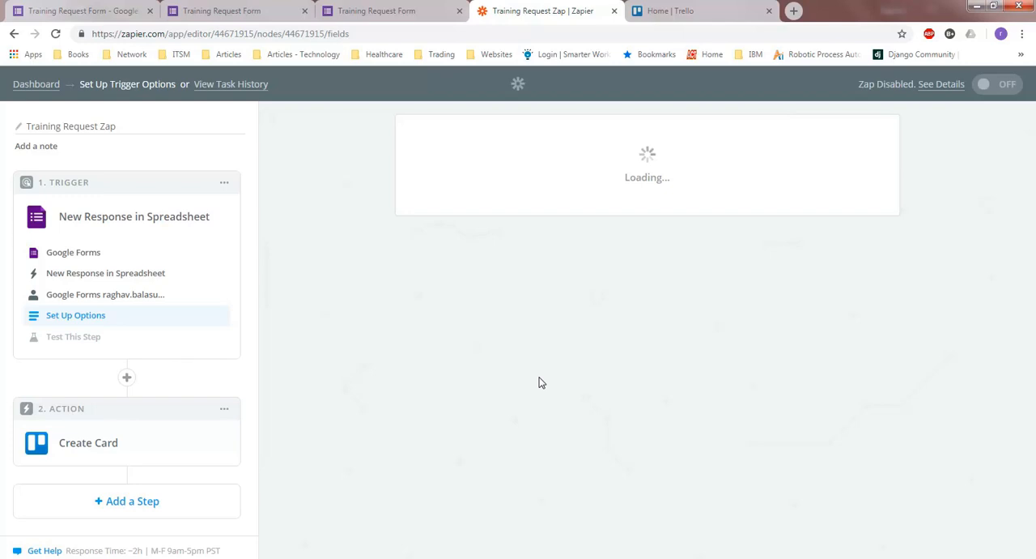
Set the trigger's spreadsheet to Training Request Form (Responses) and worksheet to Form Responses 1, and accept the sample Response A
click(873, 258)
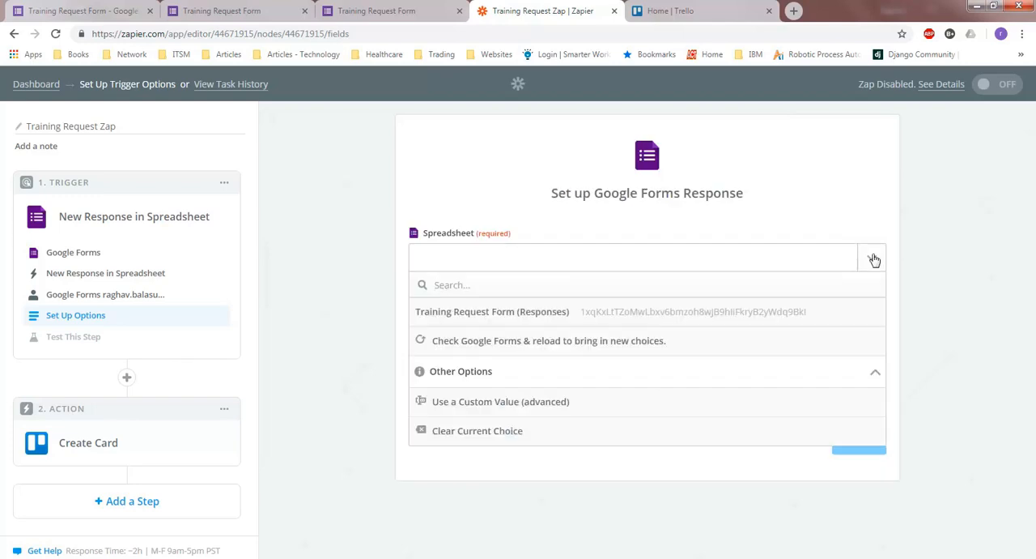
click(718, 312)
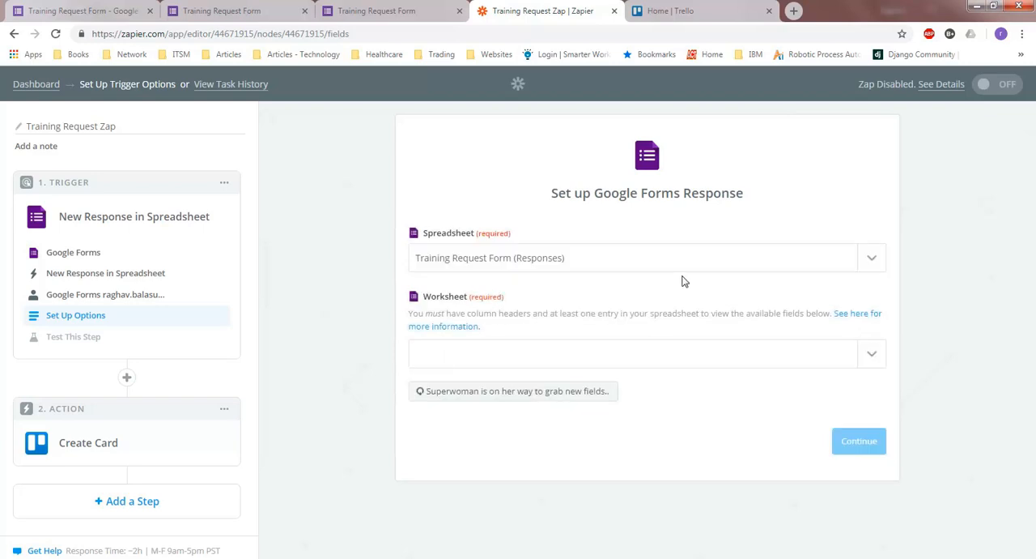
click(874, 361)
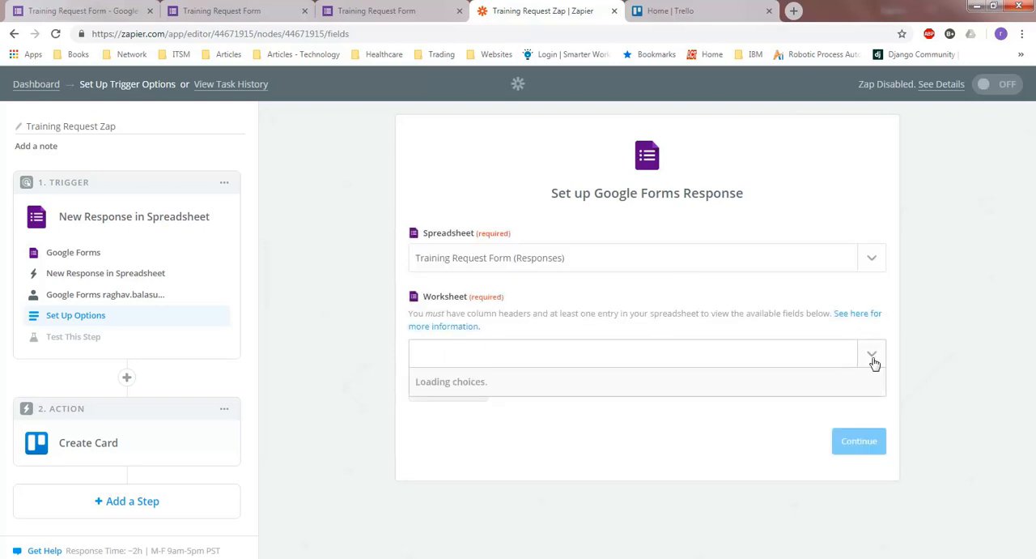
click(580, 414)
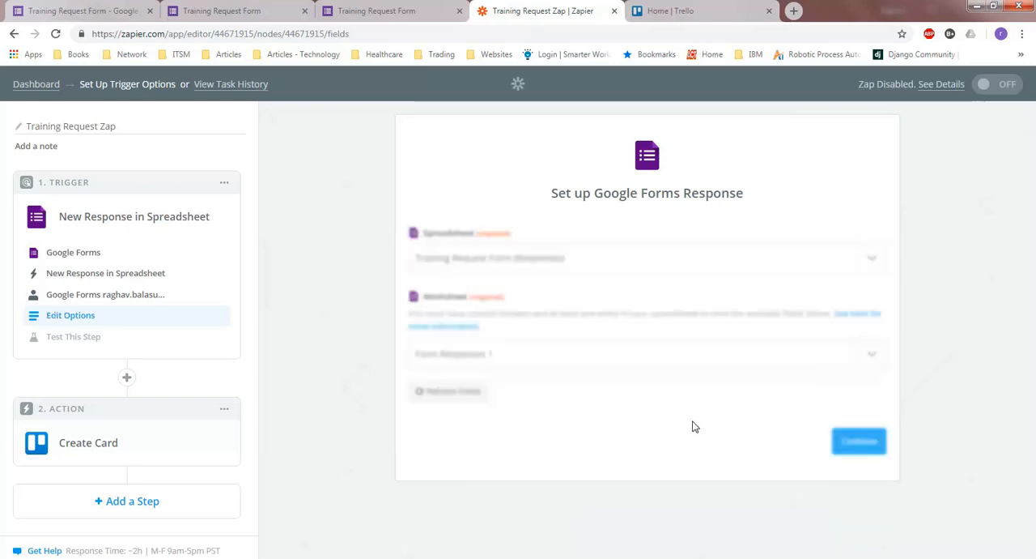
click(859, 443)
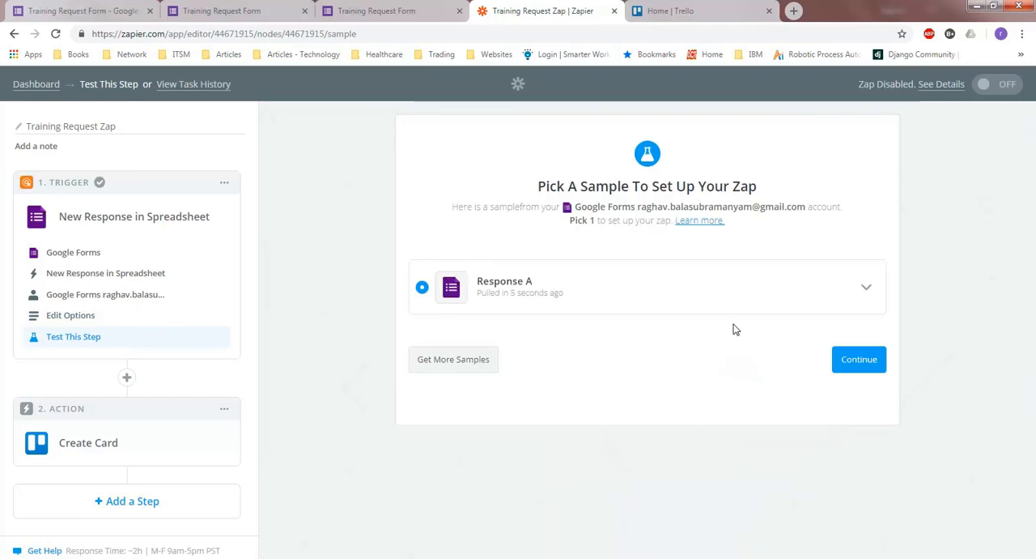
click(846, 360)
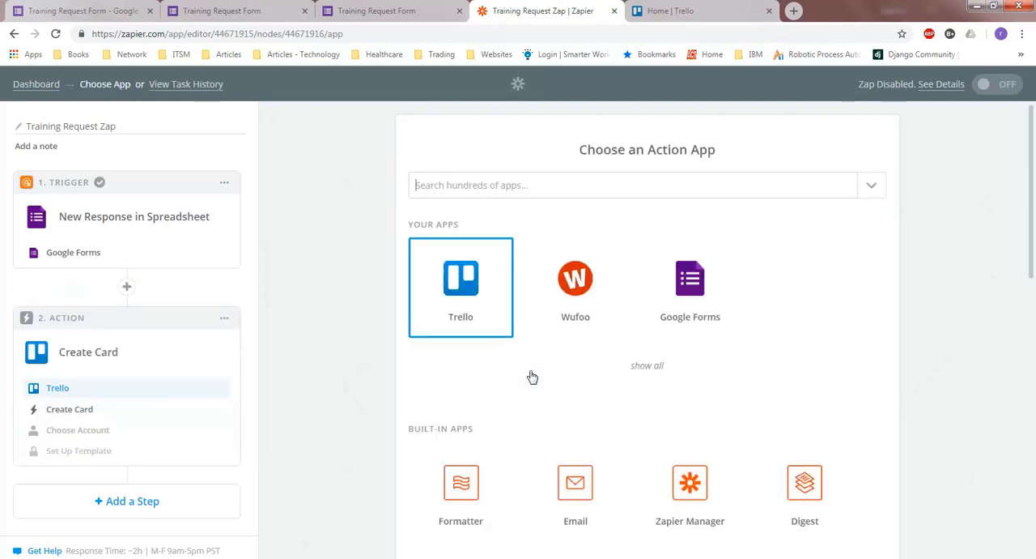
Confirm Trello's Create Card as the action, and test and save the connected Trello account
click(461, 287)
scroll(664, 280, down, 2)
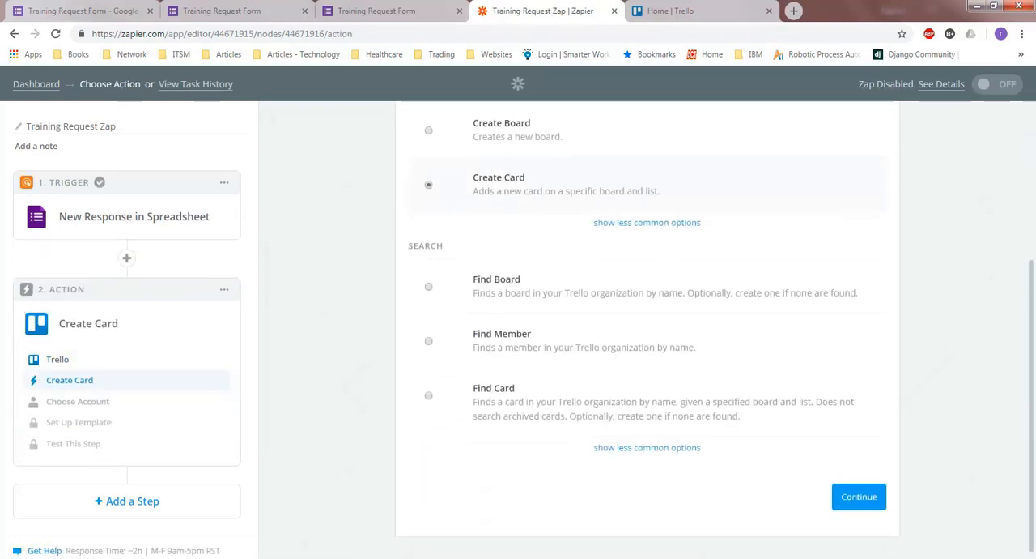
click(843, 486)
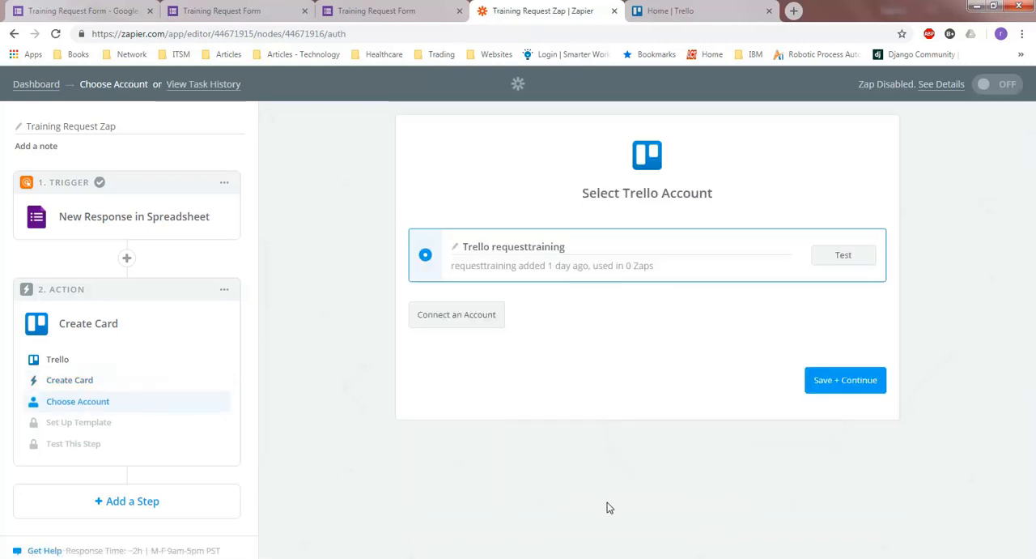
click(856, 259)
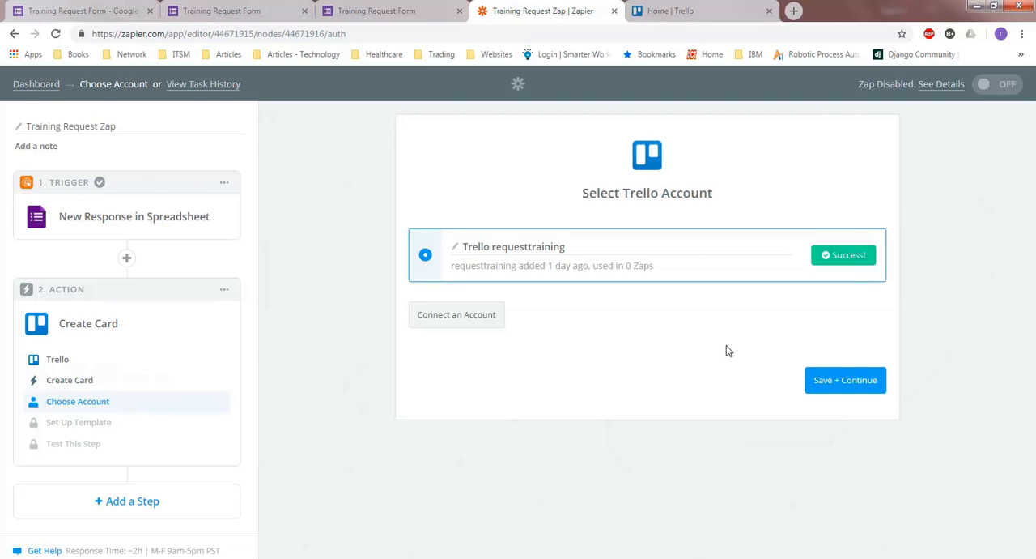
click(875, 382)
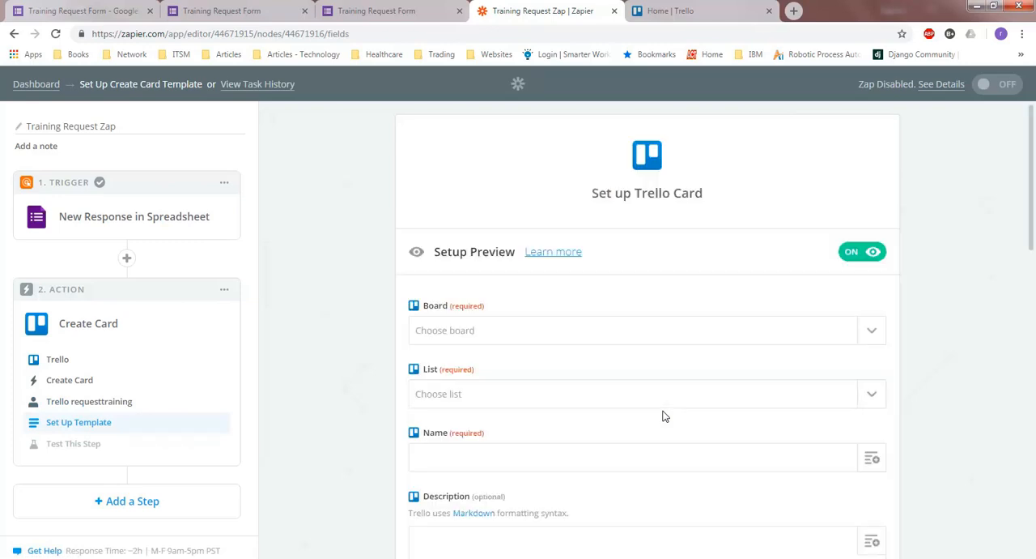
Set the Trello card's board to Training Request and its list to New Request
scroll(752, 343, down, 1)
click(872, 247)
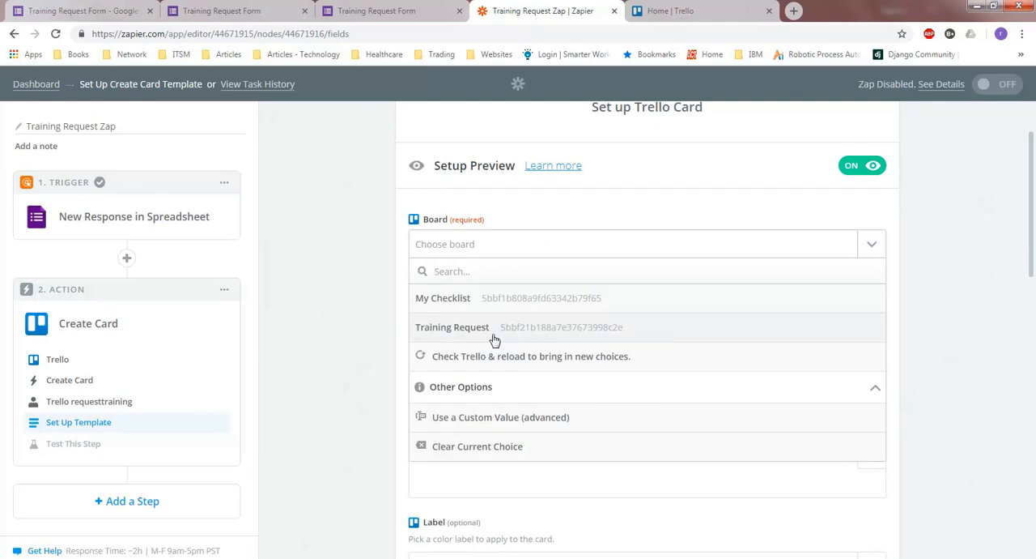
click(495, 339)
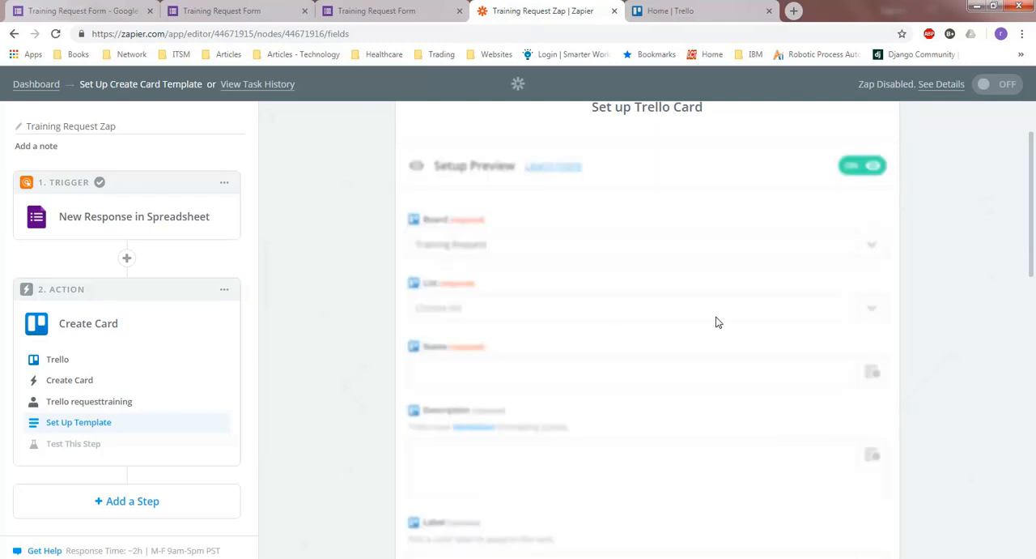
click(873, 315)
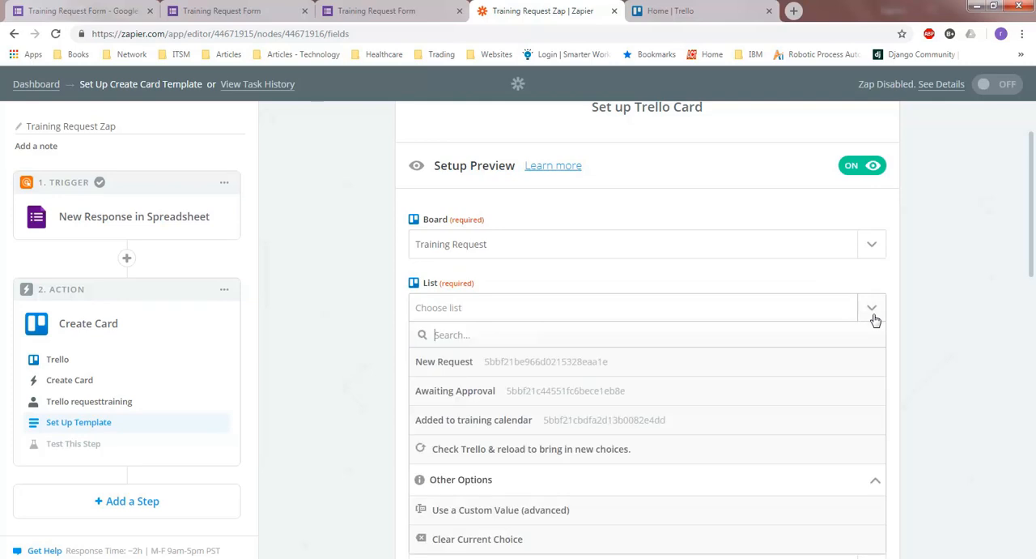
click(518, 370)
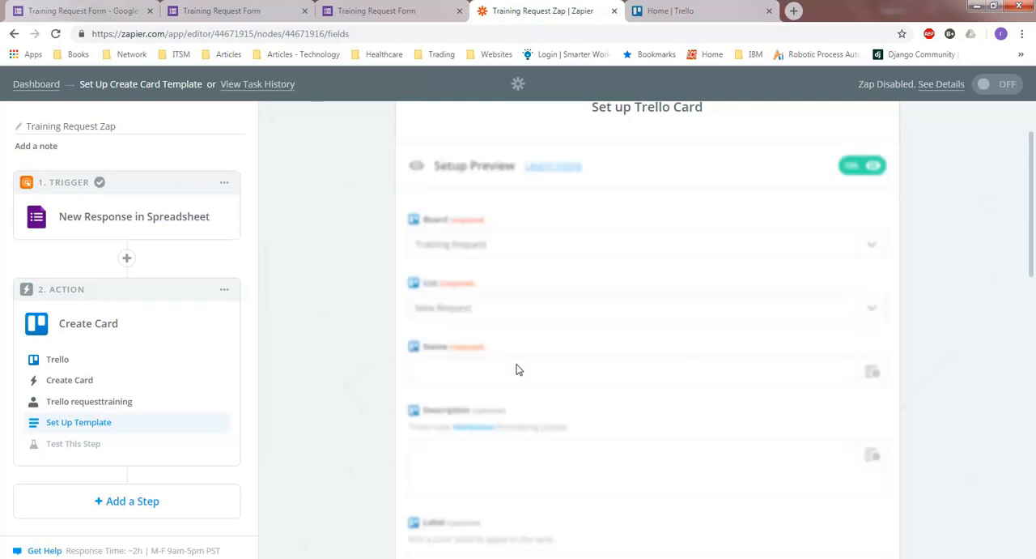
Compose the card name from the requester's name field, the text "requested to add" and the training topic field
scroll(519, 369, down, 2)
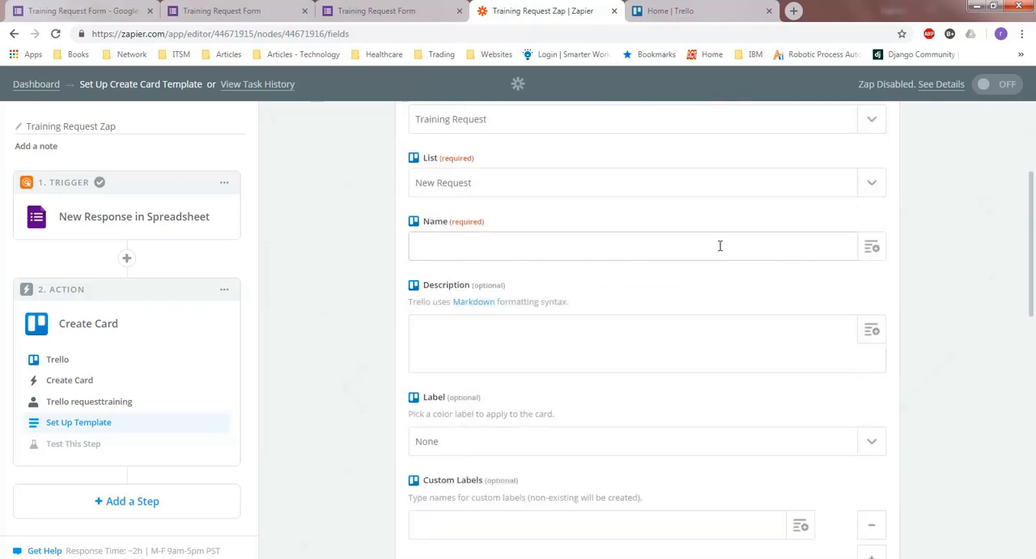
click(873, 247)
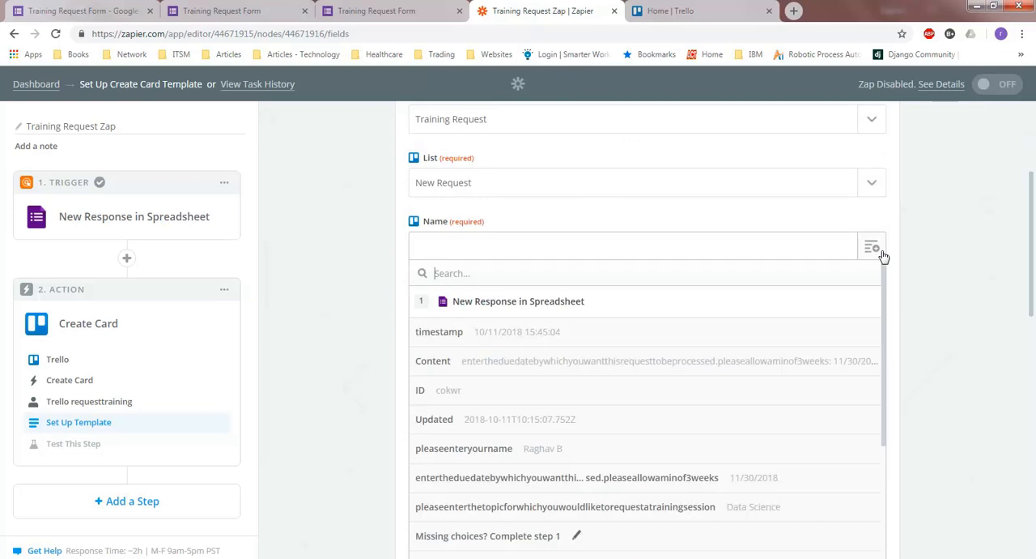
scroll(504, 408, down, 2)
click(595, 373)
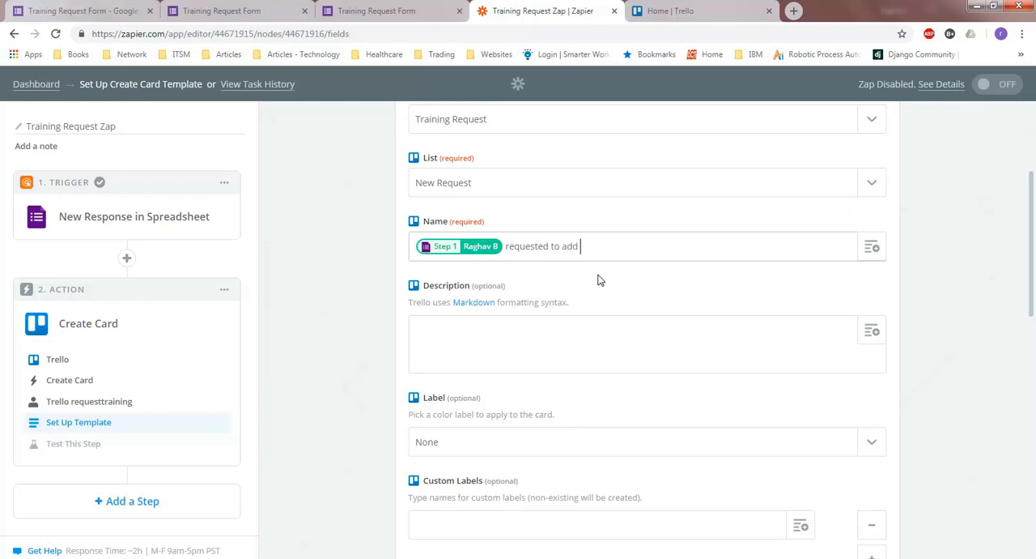
click(874, 251)
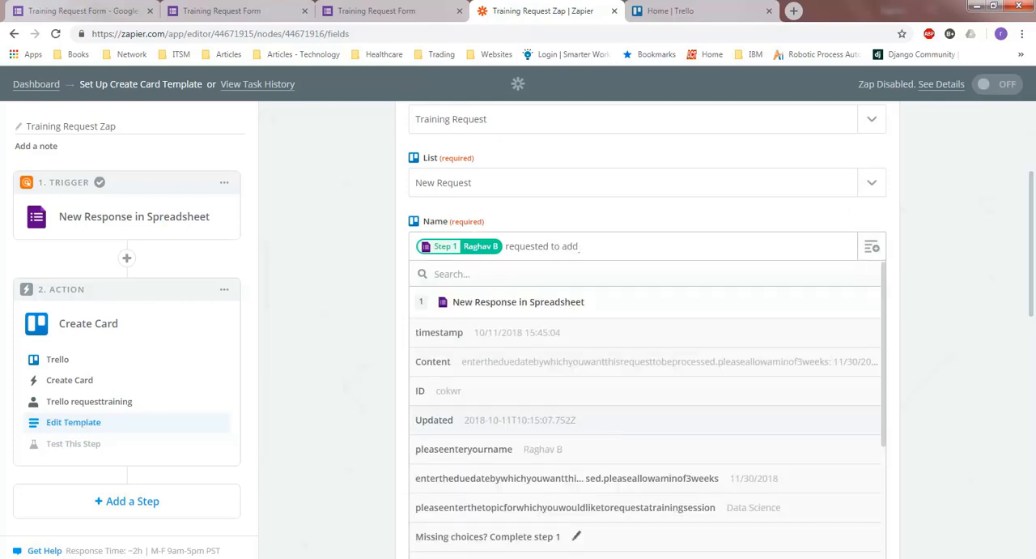
scroll(613, 423, down, 1)
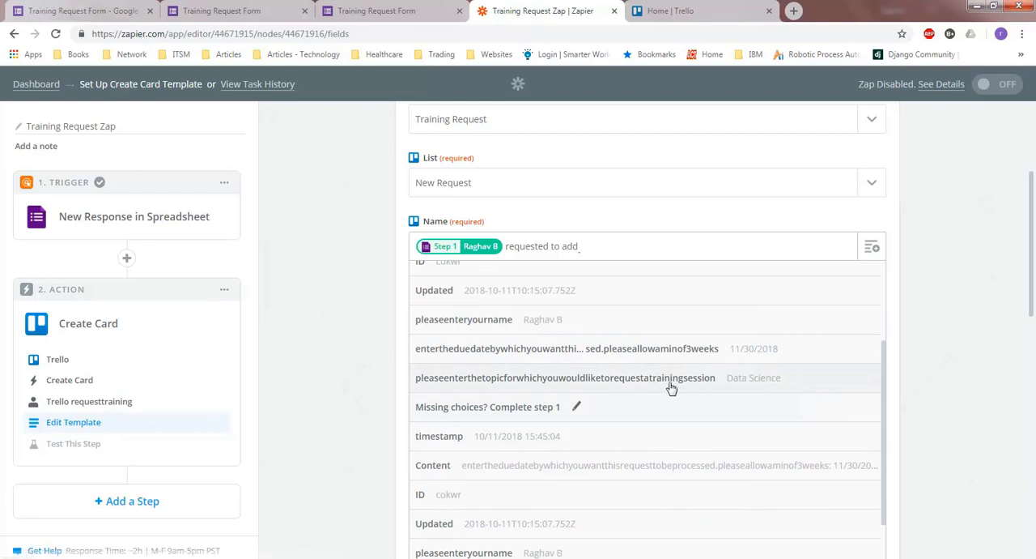
click(617, 390)
Map the Trello card's due date to the form response's Content field and continue to the test stage
scroll(614, 389, down, 6)
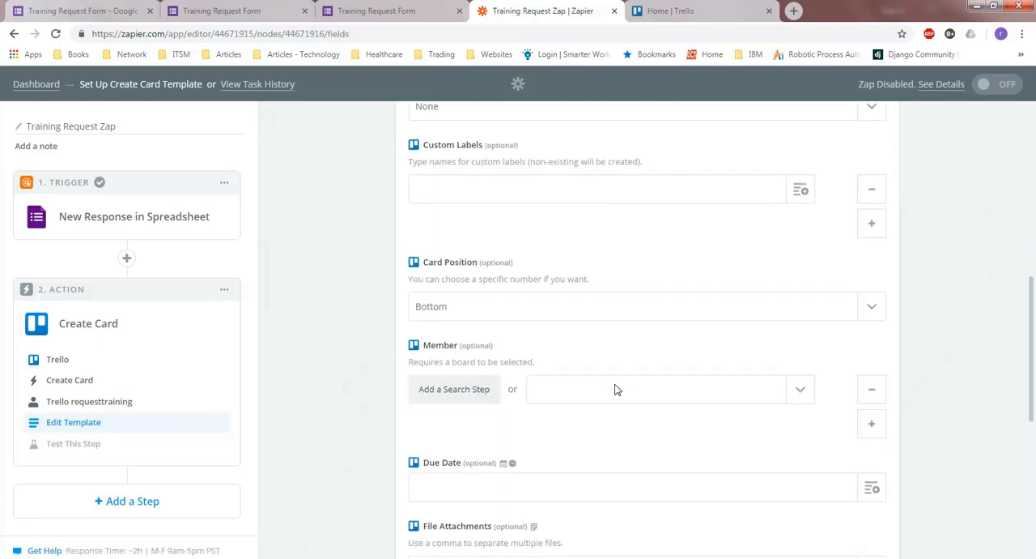
scroll(615, 387, down, 1)
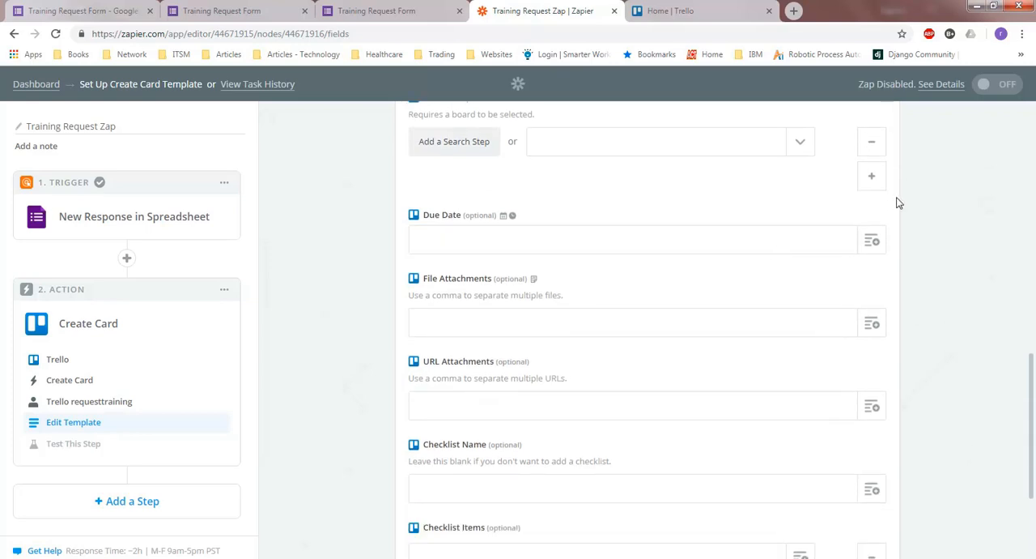
click(879, 241)
scroll(624, 405, down, 2)
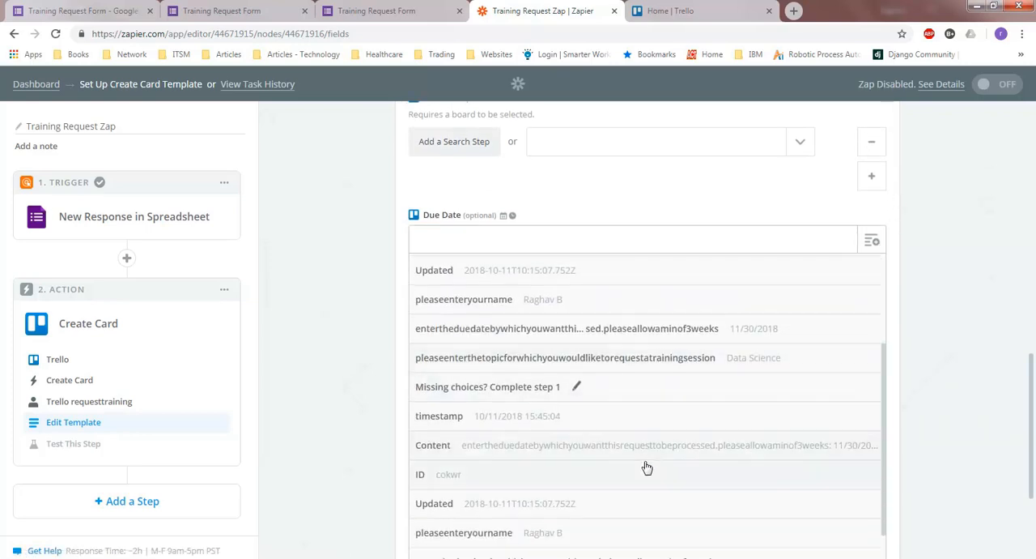
scroll(654, 451, down, 1)
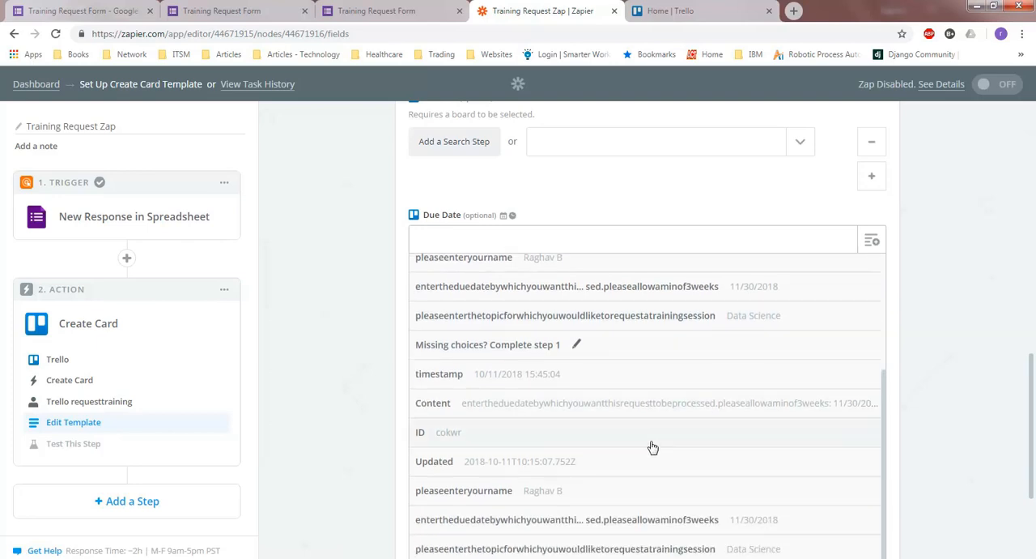
click(579, 405)
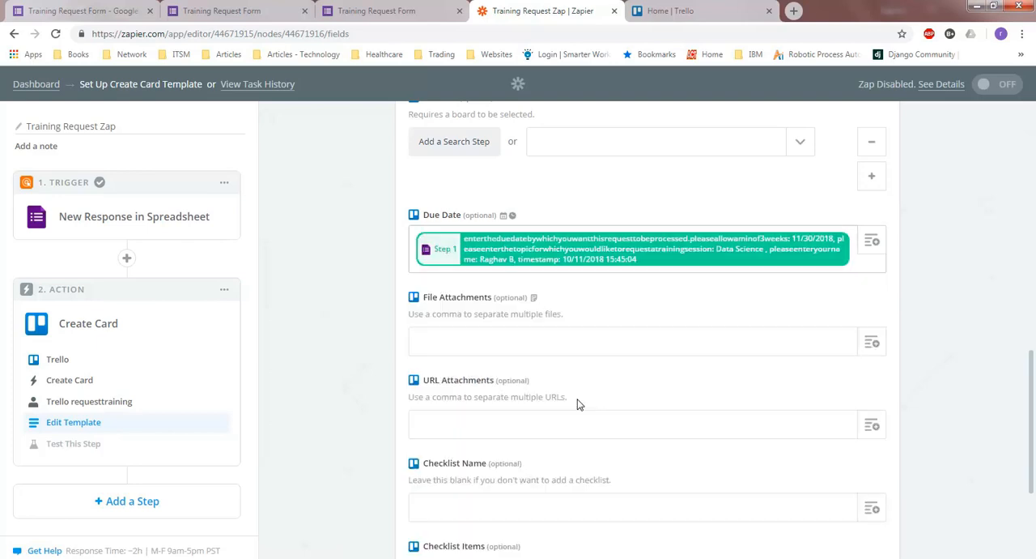
scroll(579, 405, down, 1)
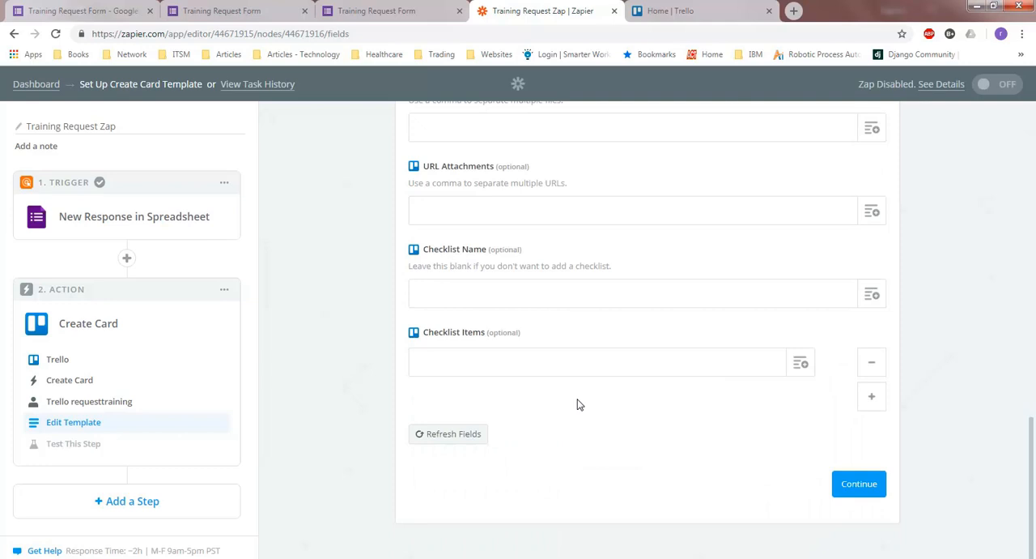
click(872, 483)
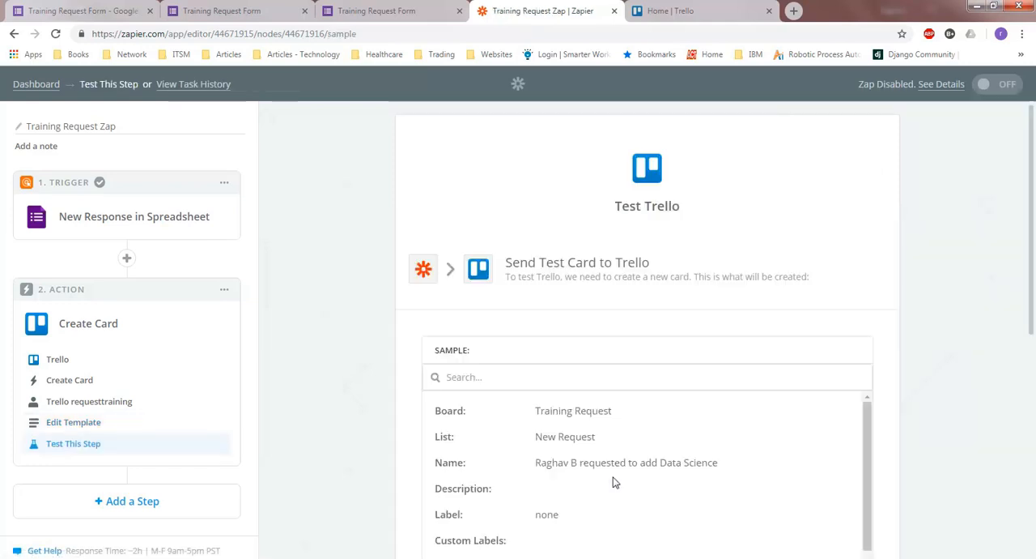
Review the sample card and send it to Trello as a test, and finish the setup by turning the zap on
scroll(613, 482, down, 3)
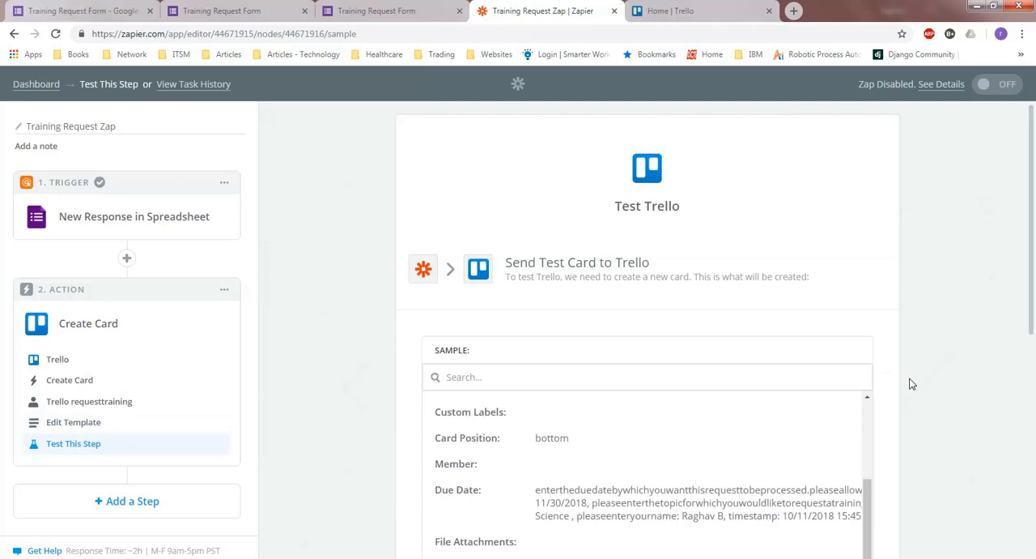
scroll(894, 391, down, 5)
click(826, 459)
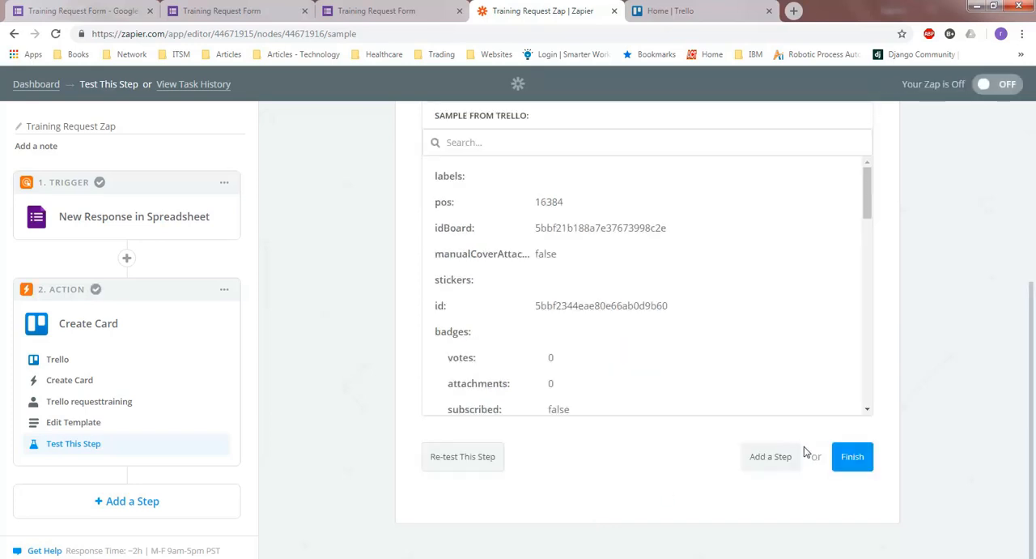
click(852, 456)
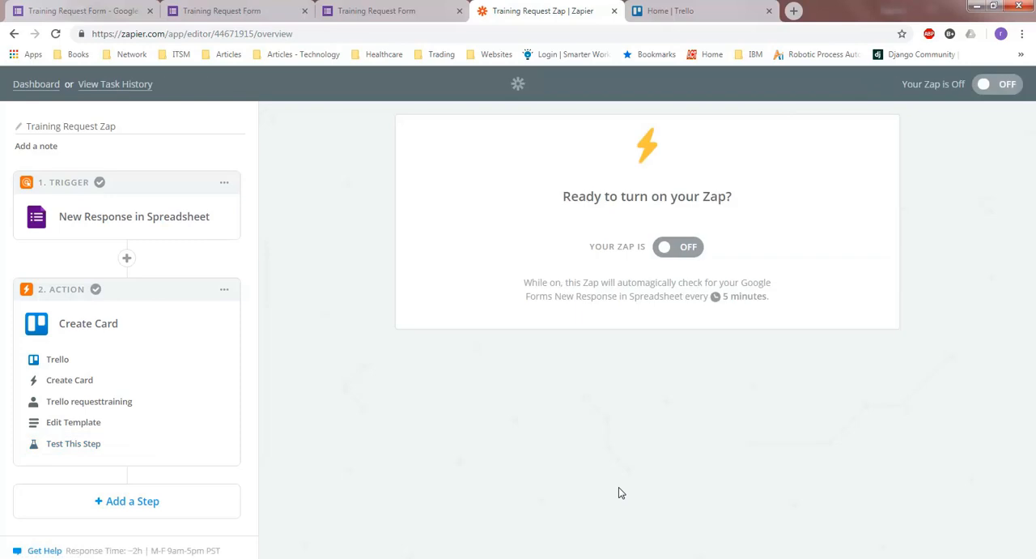
click(677, 248)
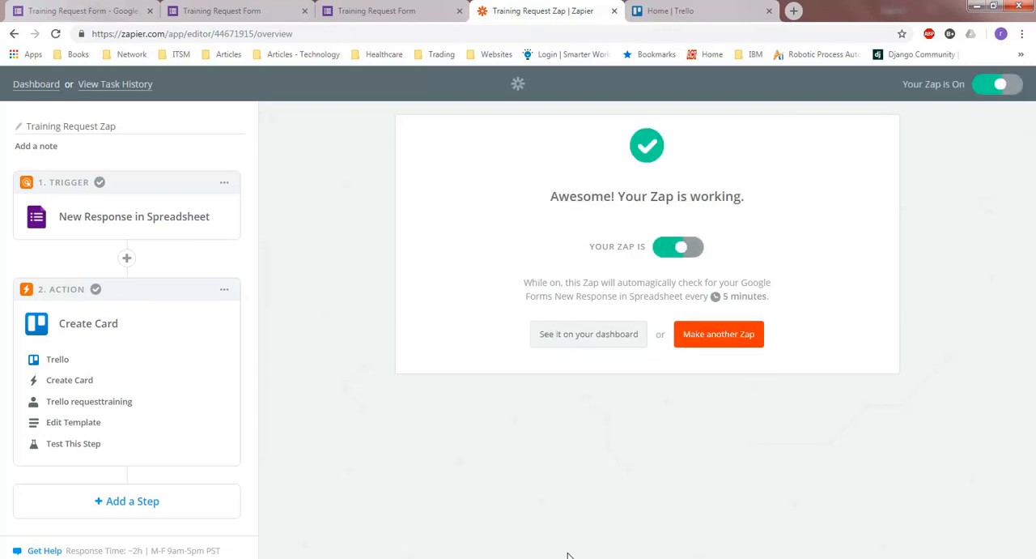
Switch to Trello, open the Training Request board and move the test card from New Request to Added to training calendar
key(ctrl+Tab)
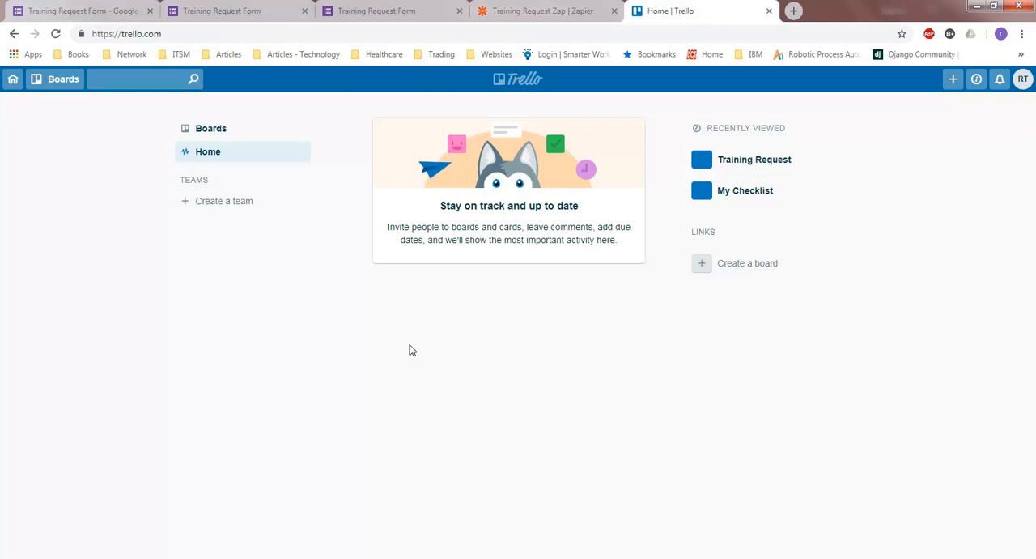
click(732, 159)
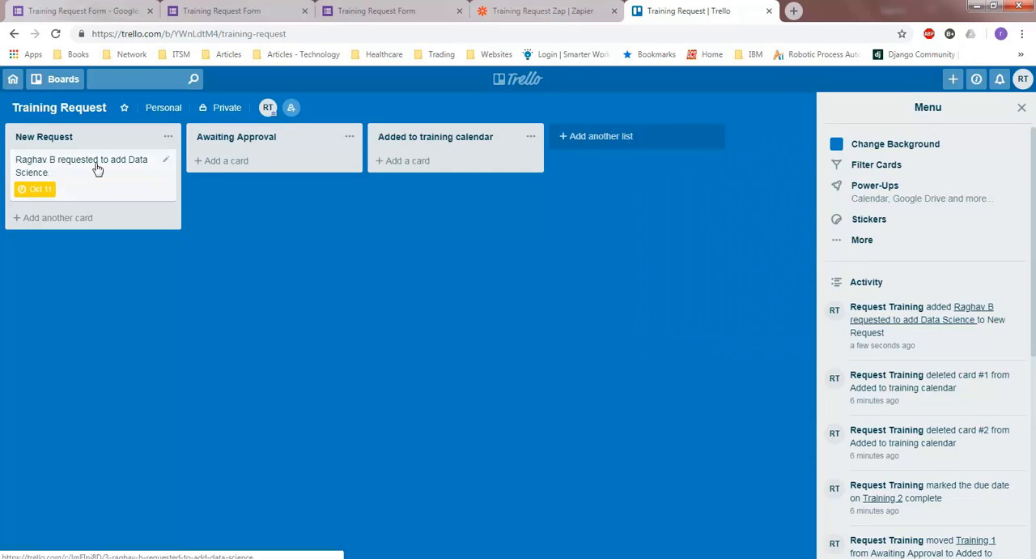
drag(77, 187, 428, 167)
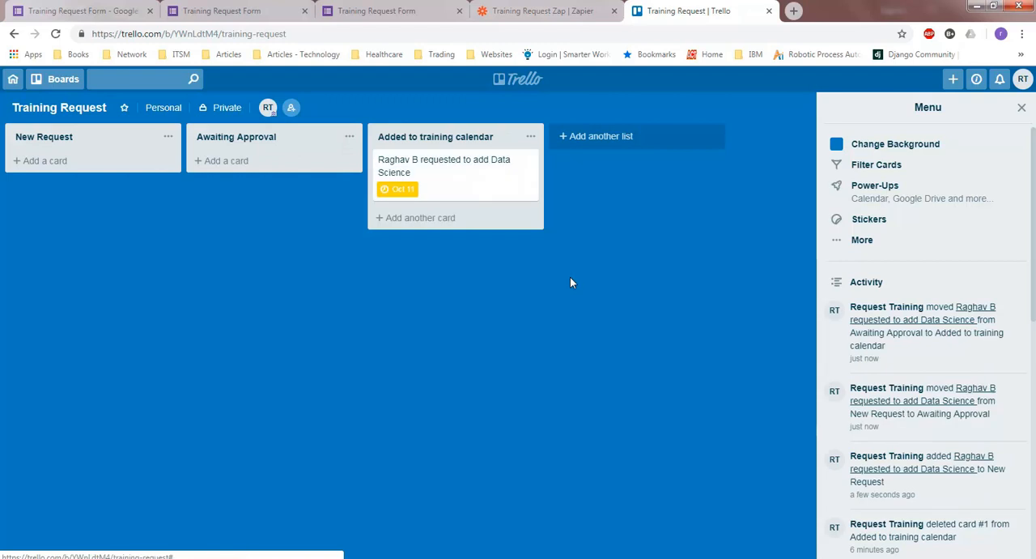
Switch to the live Training Request Form and enter the requester's full name and the topic "Awesome Training"
click(218, 11)
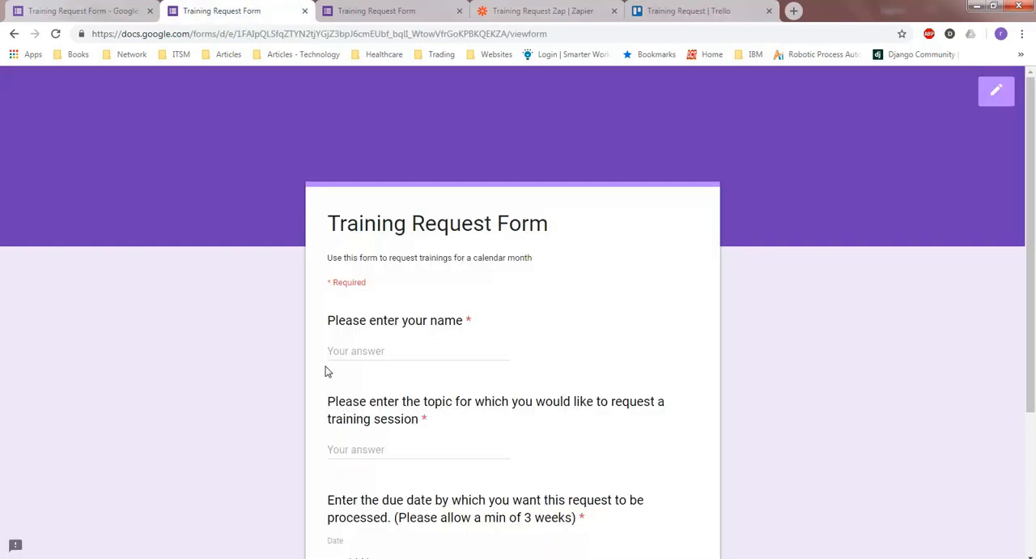
scroll(275, 395, down, 3)
scroll(401, 174, up, 2)
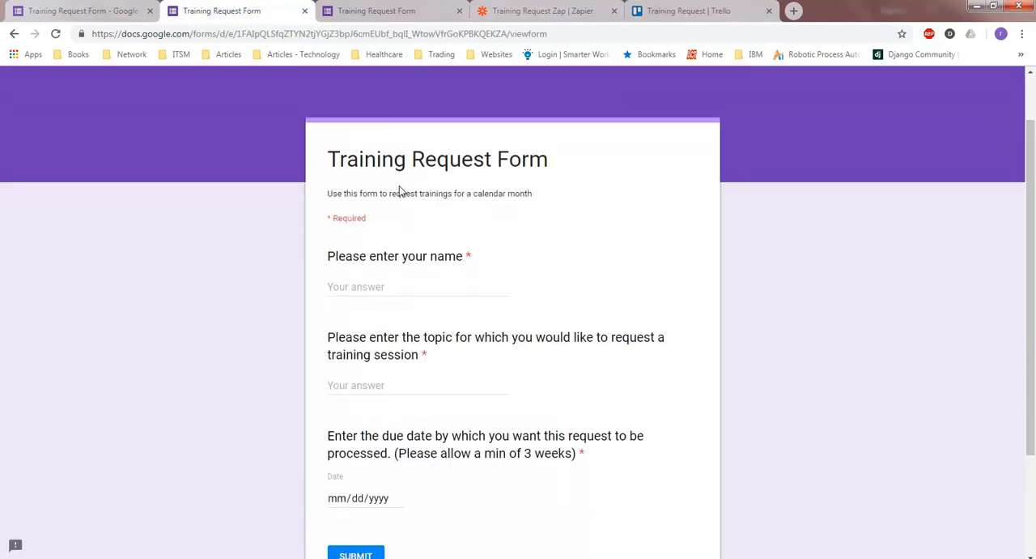
click(375, 280)
text(Jog)
text(Doe)
click(372, 386)
text(Awes)
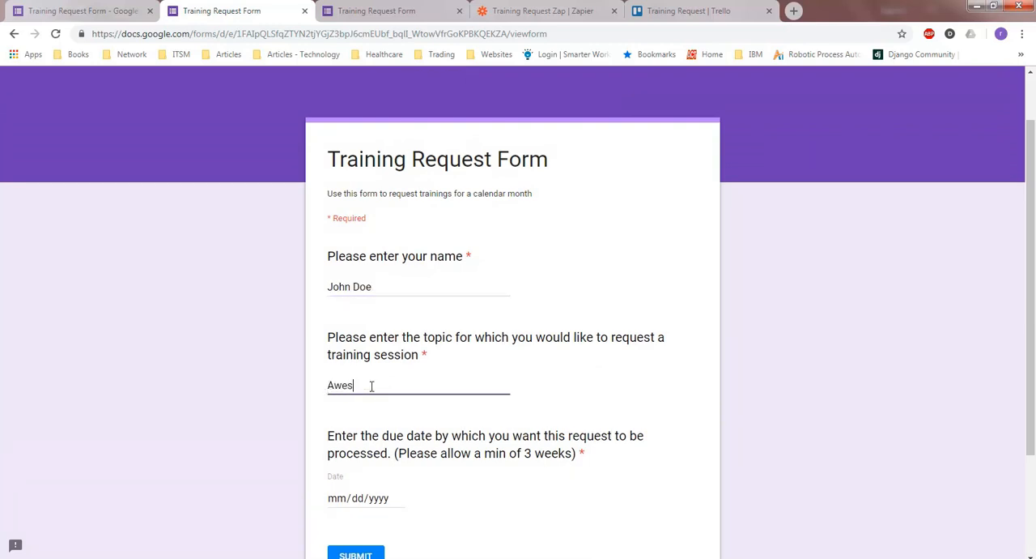
text(ome Training)
Set the request's due date to October 30, 2018 and submit the form
scroll(372, 387, down, 3)
click(402, 360)
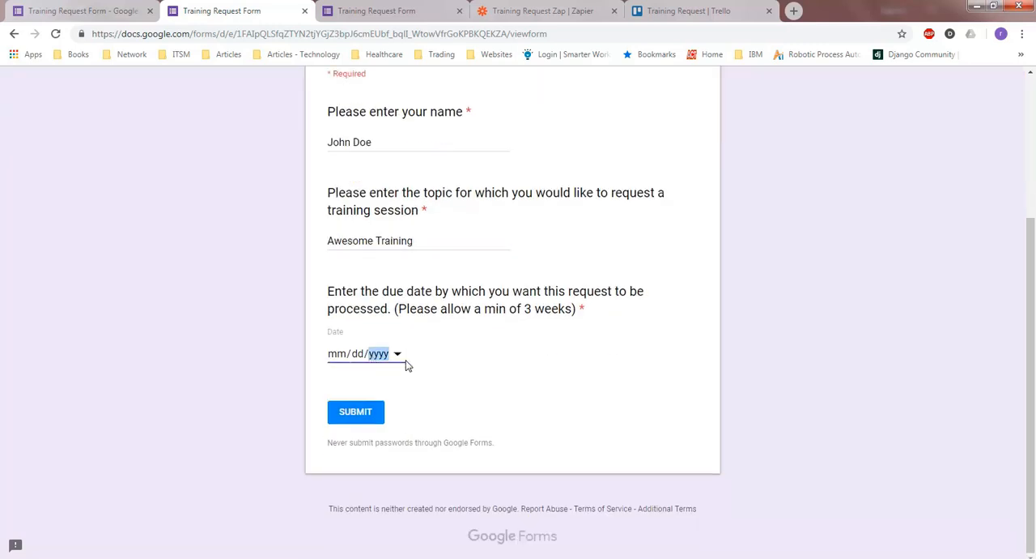
click(397, 354)
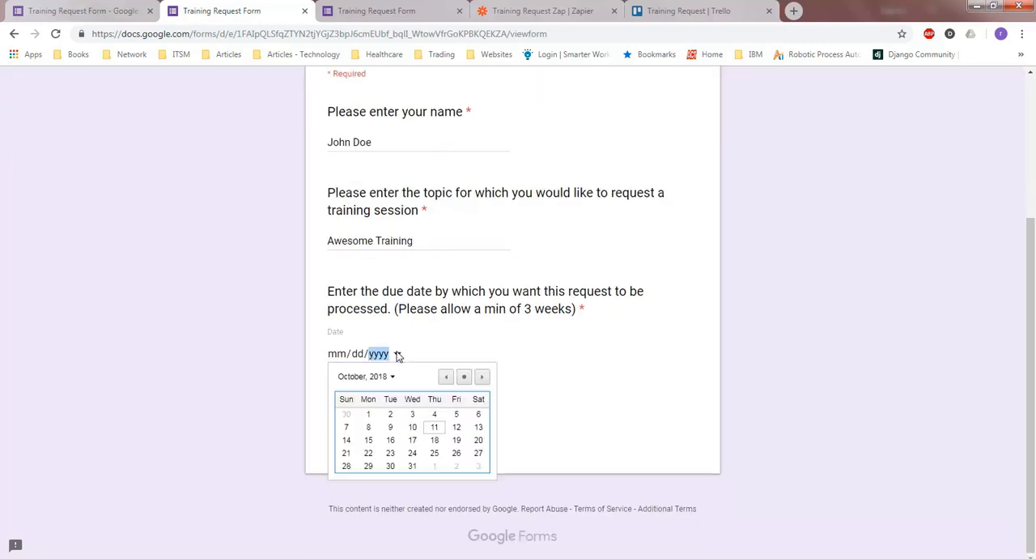
click(391, 467)
click(340, 412)
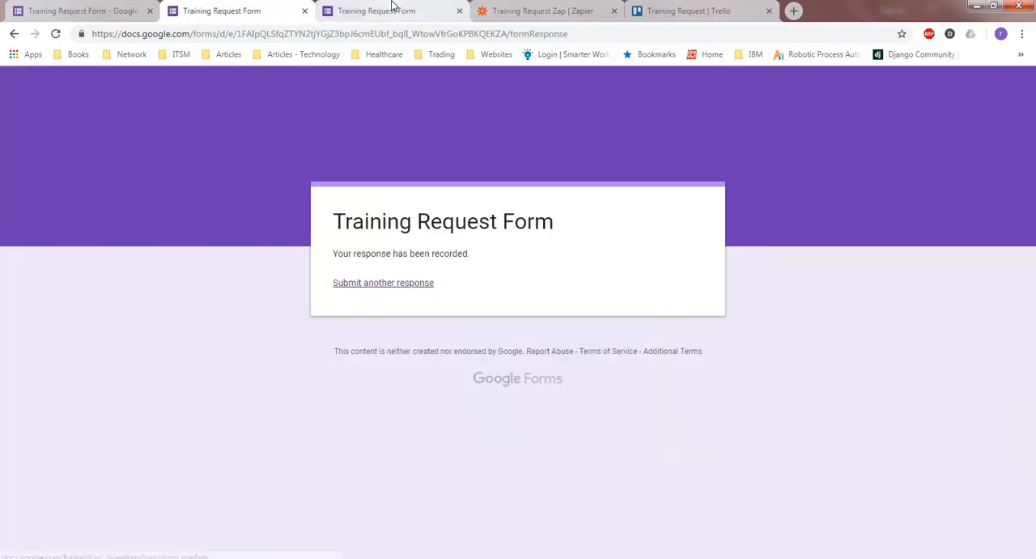
Check the Trello board for the new request, and run Training Request Zap manually from the Zapier dashboard
click(683, 10)
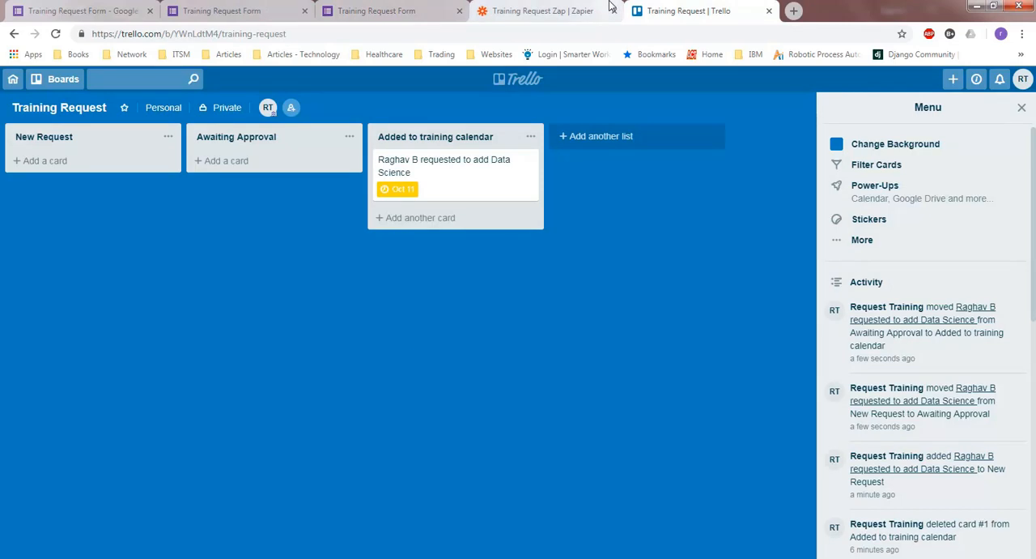
click(546, 11)
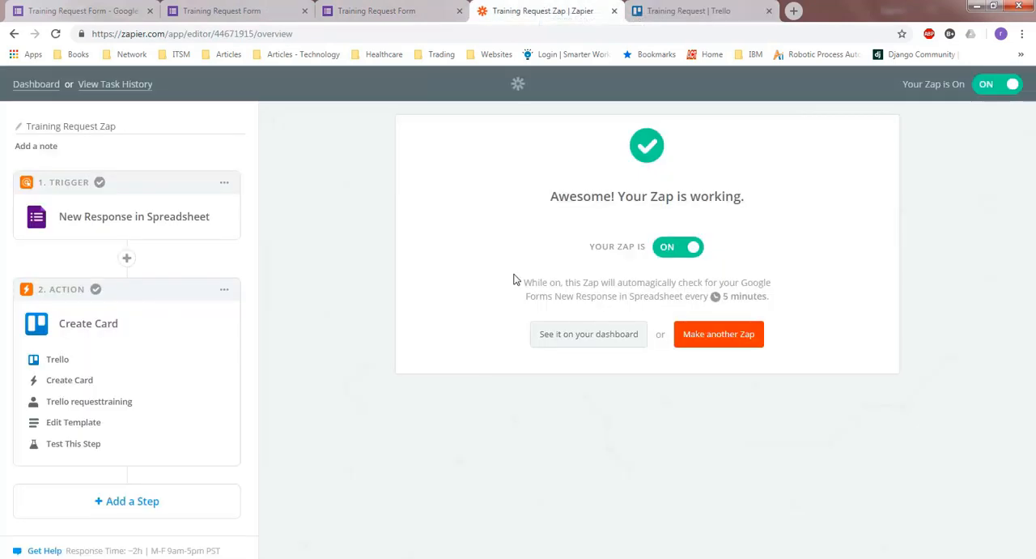
click(572, 333)
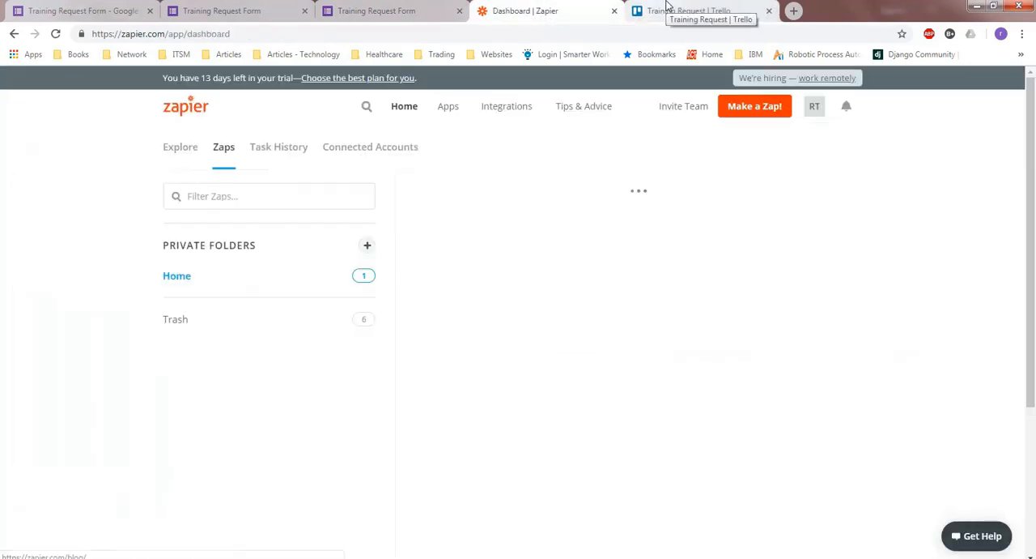
click(666, 8)
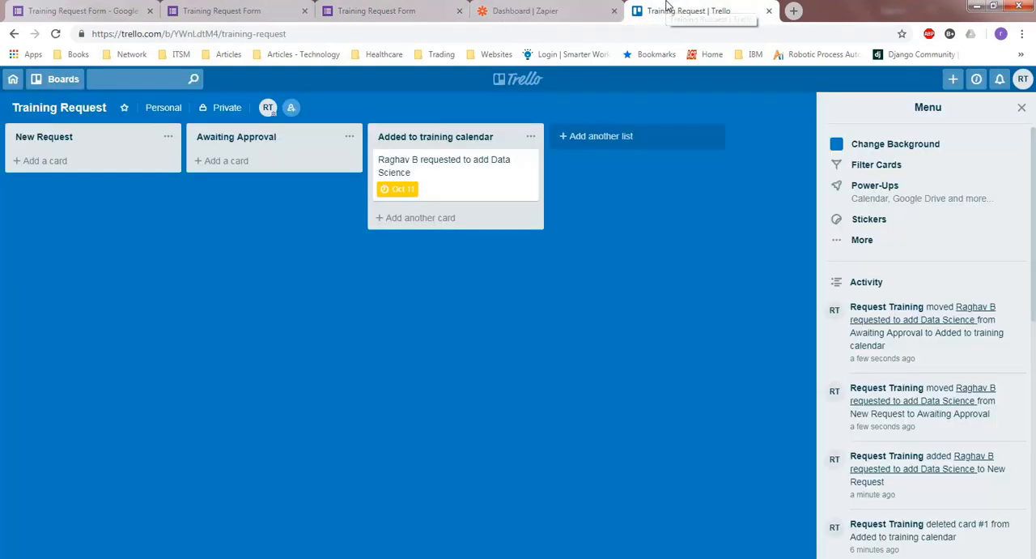
click(534, 7)
click(847, 285)
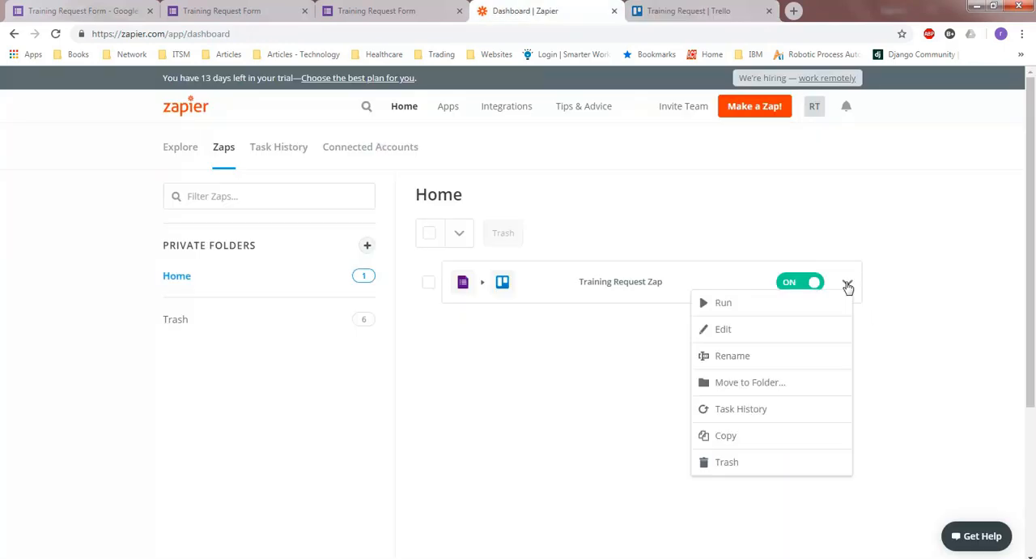
click(778, 302)
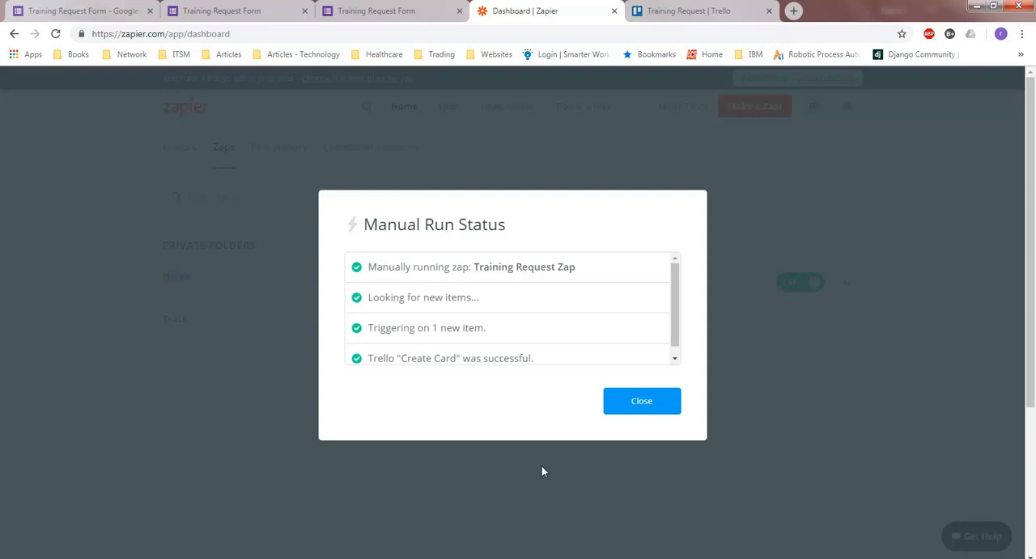
Check Trello's New Request list for the submitted request's card, and close the manual run status back in Zapier
click(712, 8)
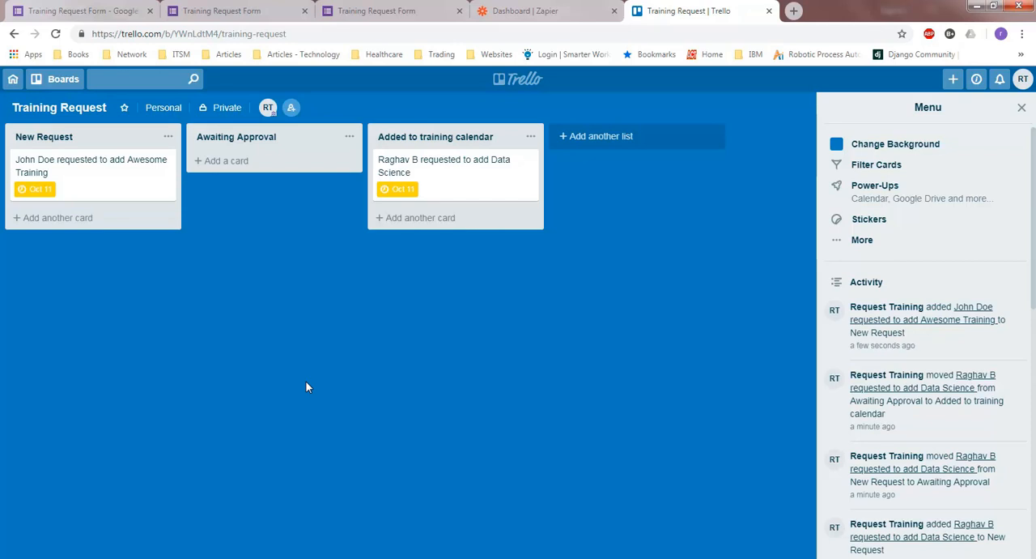
click(543, 8)
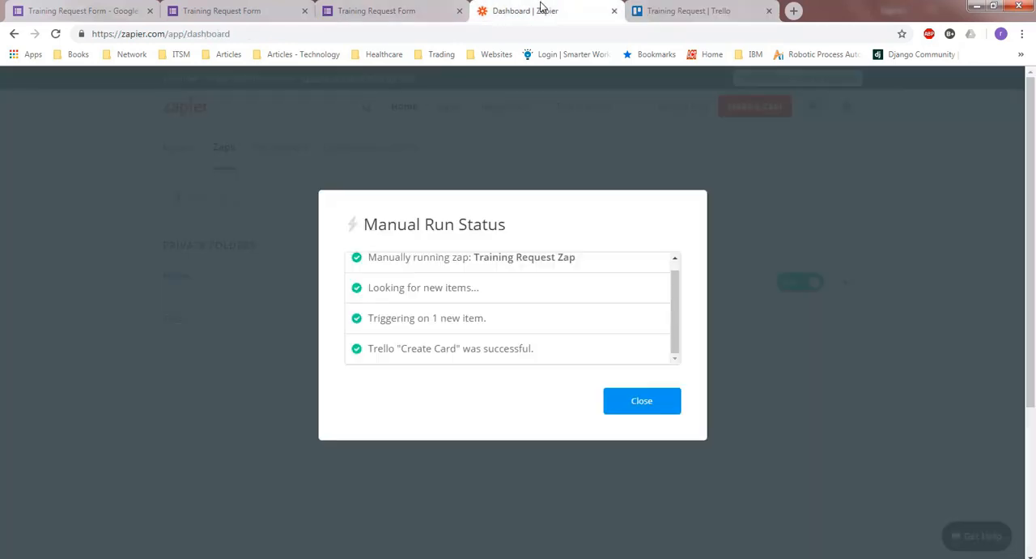
click(662, 410)
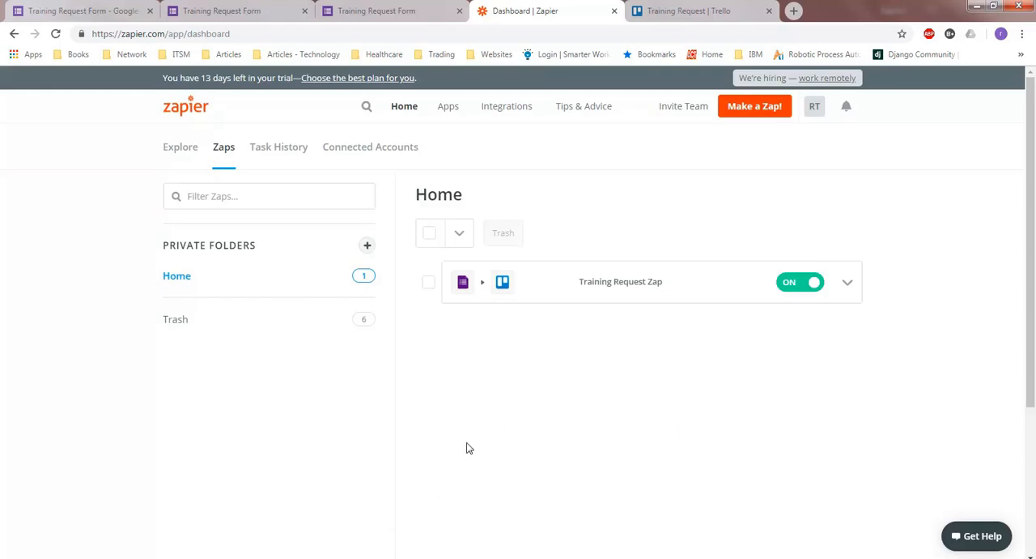
Leave the dashboard for the Zapier home page
click(183, 108)
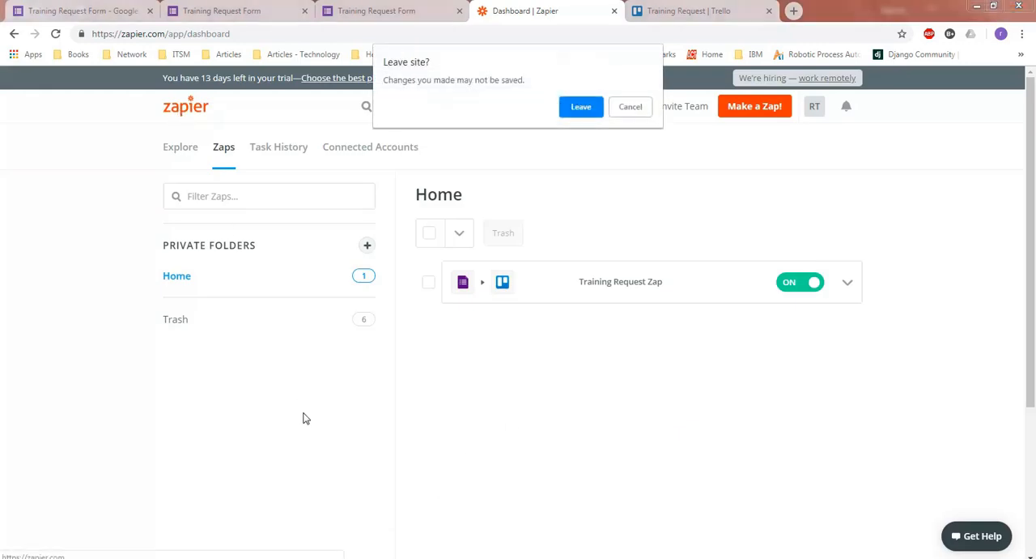